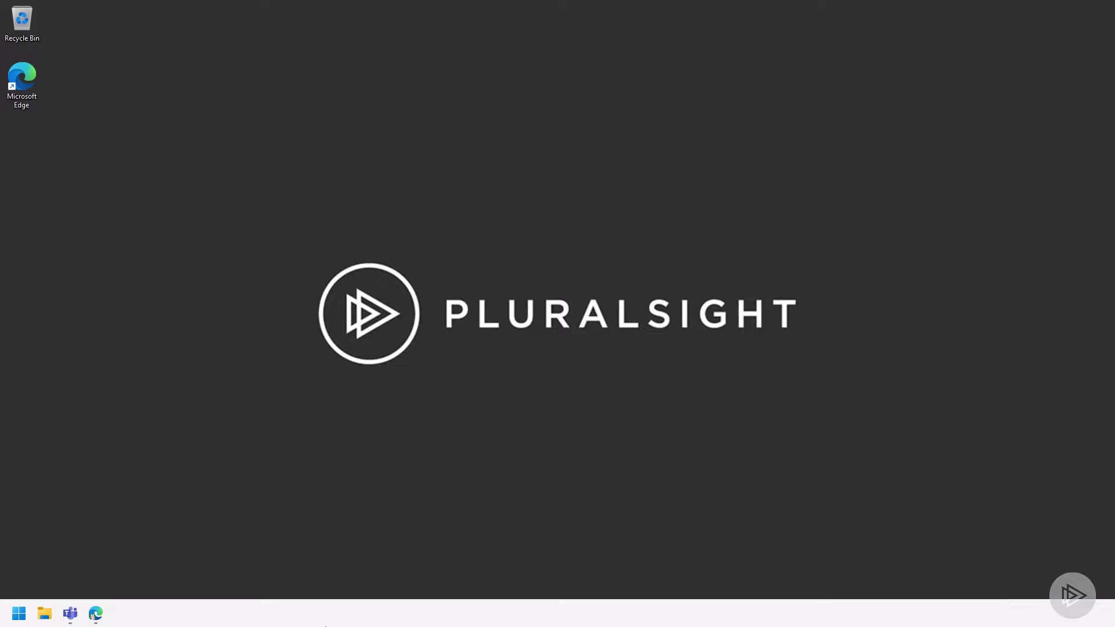
- Bring up the Edge window showing Teams on the Project Zulu General channel
{"action": "left_click", "coordinate": [97, 615]}
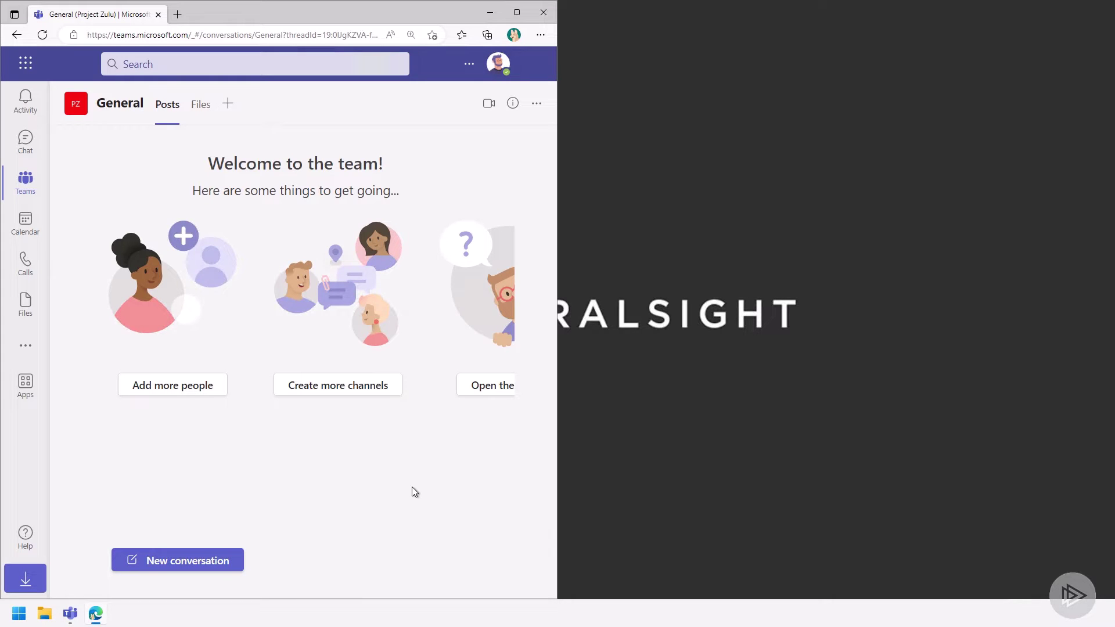
- Compare the signed-in accounts of browser Teams and the desktop app shown beside it
{"action": "left_click", "coordinate": [498, 64]}
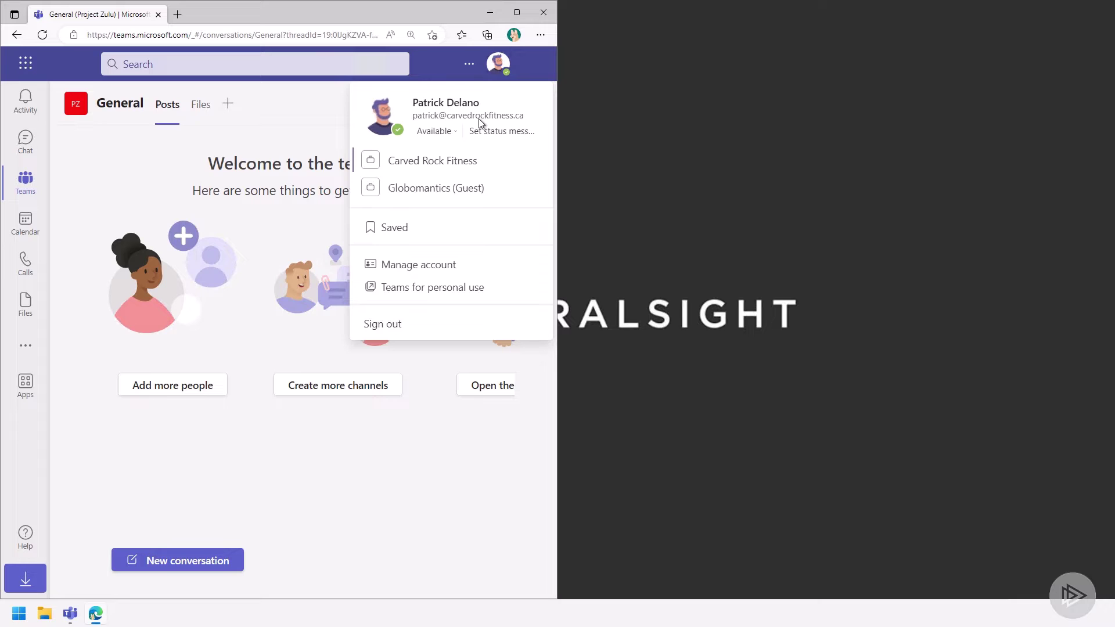
{"action": "left_click", "coordinate": [71, 614]}
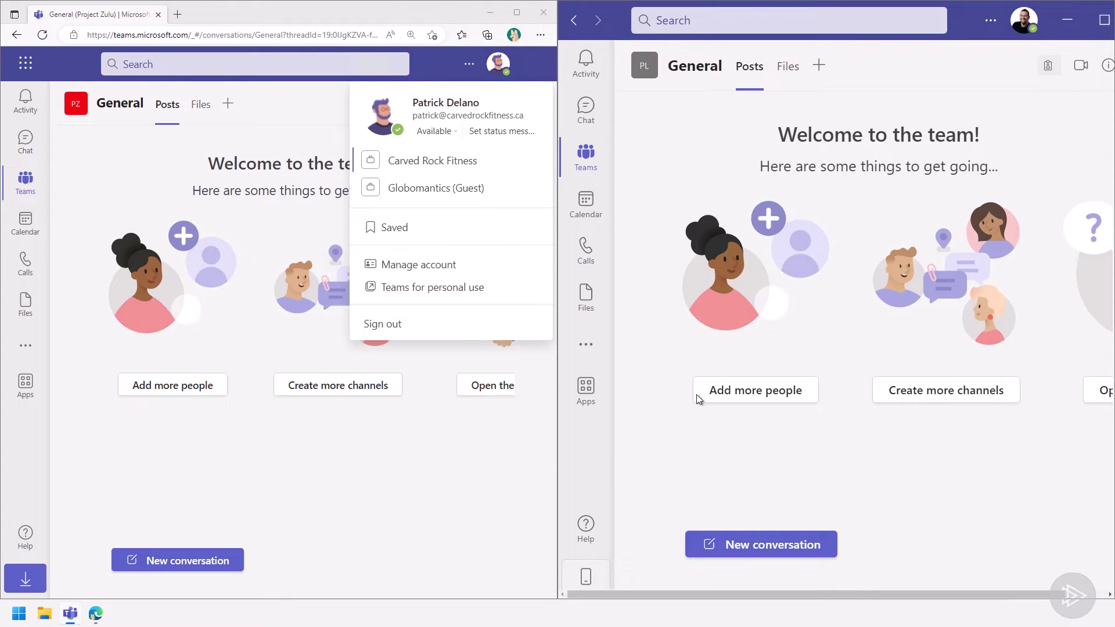
{"action": "left_click", "coordinate": [1024, 21]}
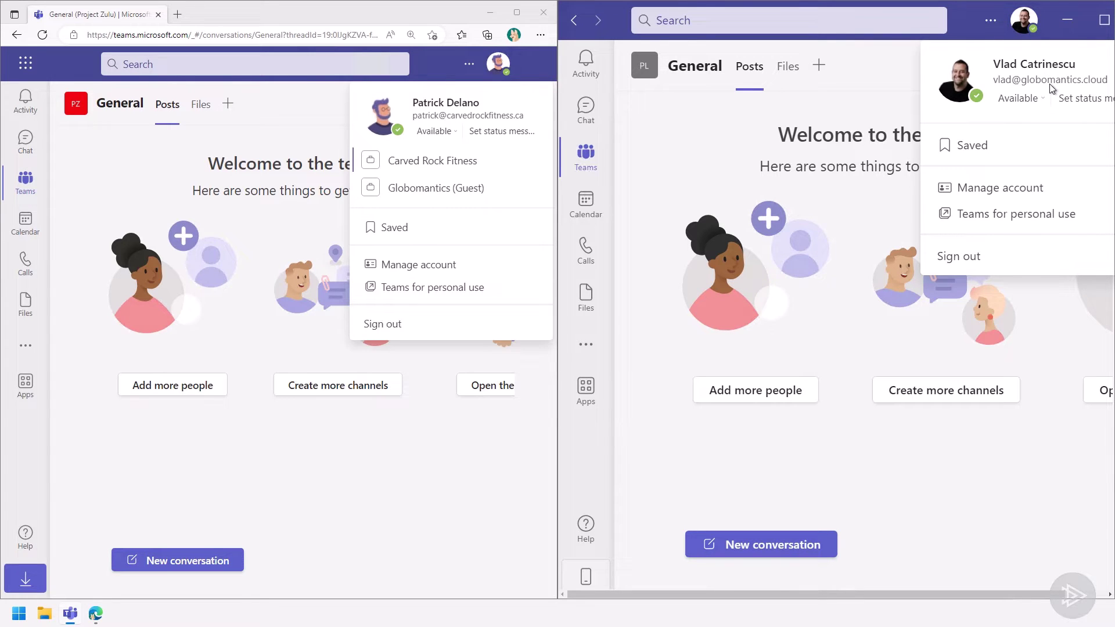
{"action": "left_click", "coordinate": [727, 147]}
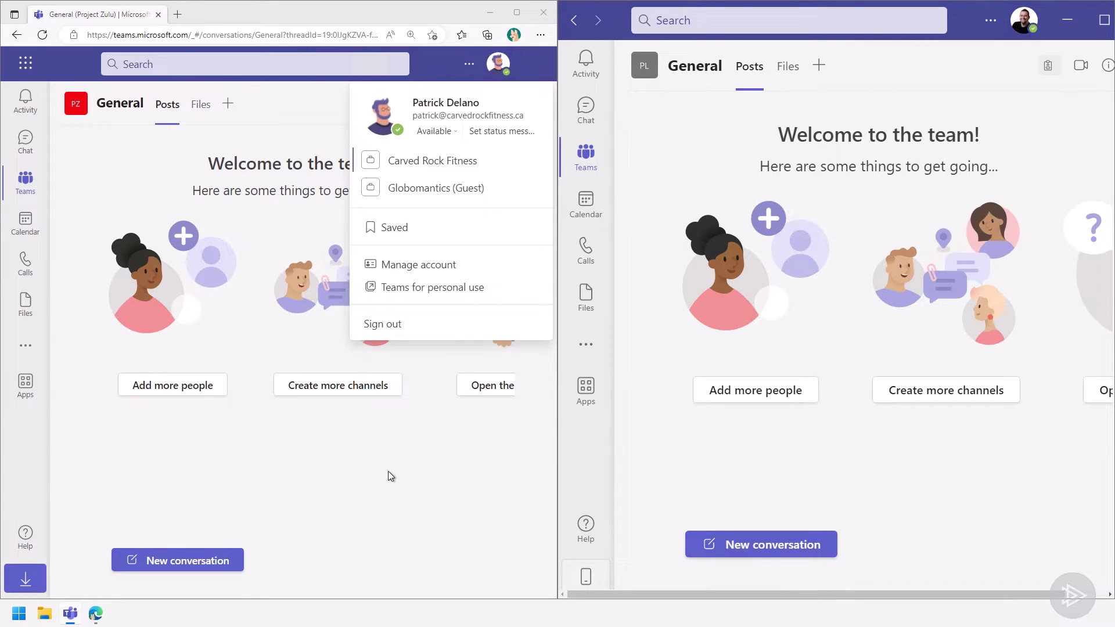
{"action": "left_click", "coordinate": [722, 212]}
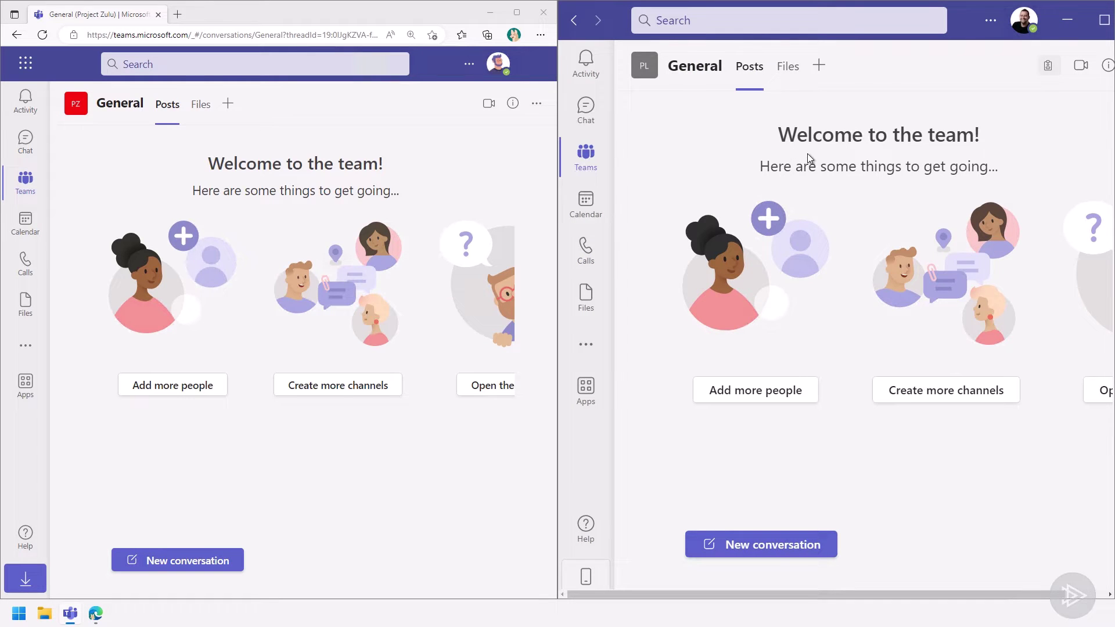
- Start a new desktop-app chat addressed to the external contact from the other organization
{"action": "left_click", "coordinate": [586, 154]}
{"action": "left_click", "coordinate": [739, 154]}
{"action": "left_click", "coordinate": [585, 154]}
{"action": "left_click", "coordinate": [586, 104]}
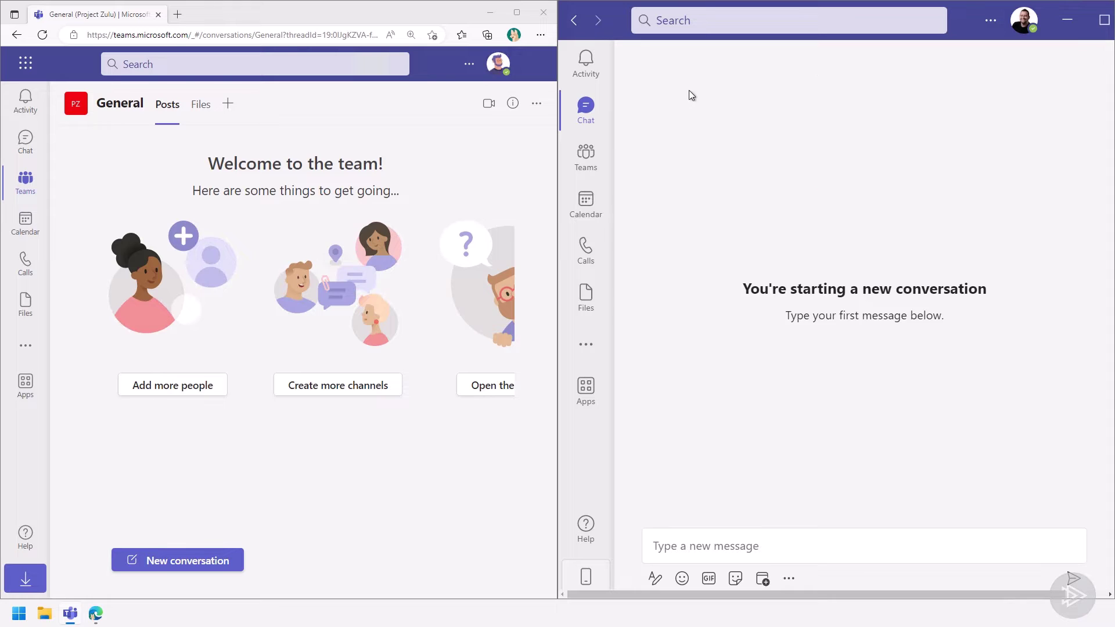
{"action": "key", "text": "ctrl+v"}
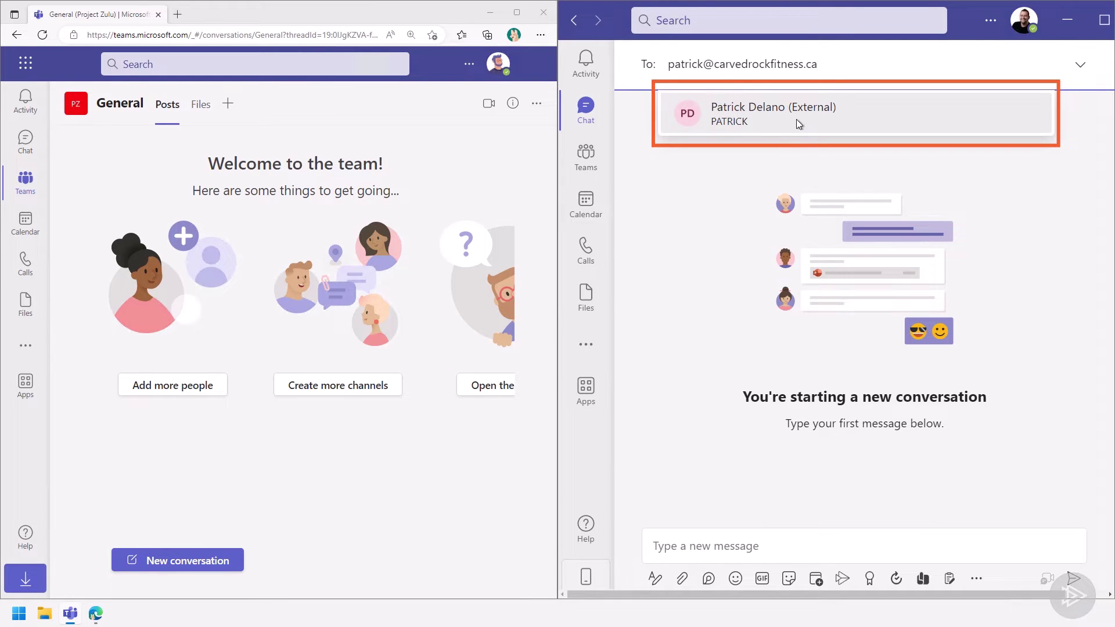
{"action": "left_click", "coordinate": [761, 112]}
- Send the prepared greeting asking the external contact about the project
{"action": "left_click", "coordinate": [753, 540]}
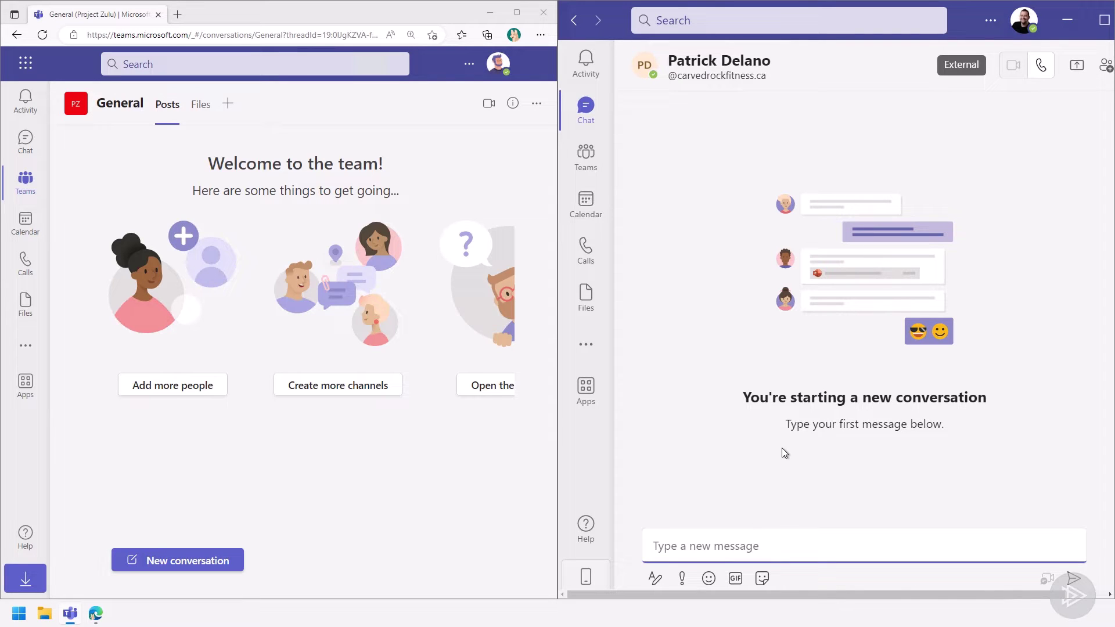
{"action": "type", "text": "Hello Patrick! This is Vlad from Globomantics and I had a question about the project!"}
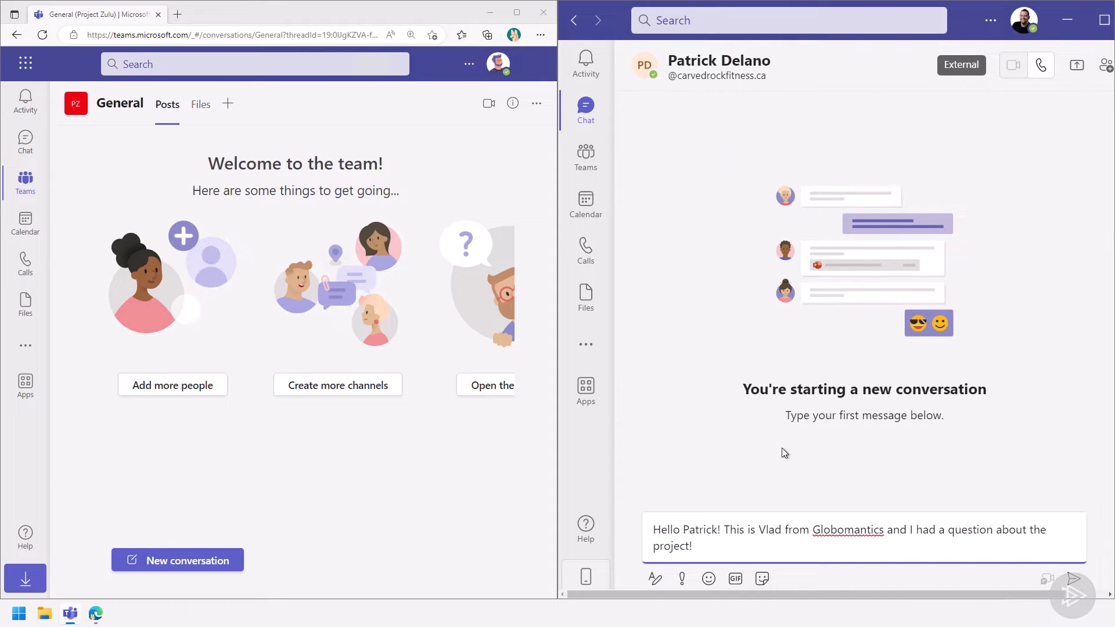
{"action": "key", "text": "Return"}
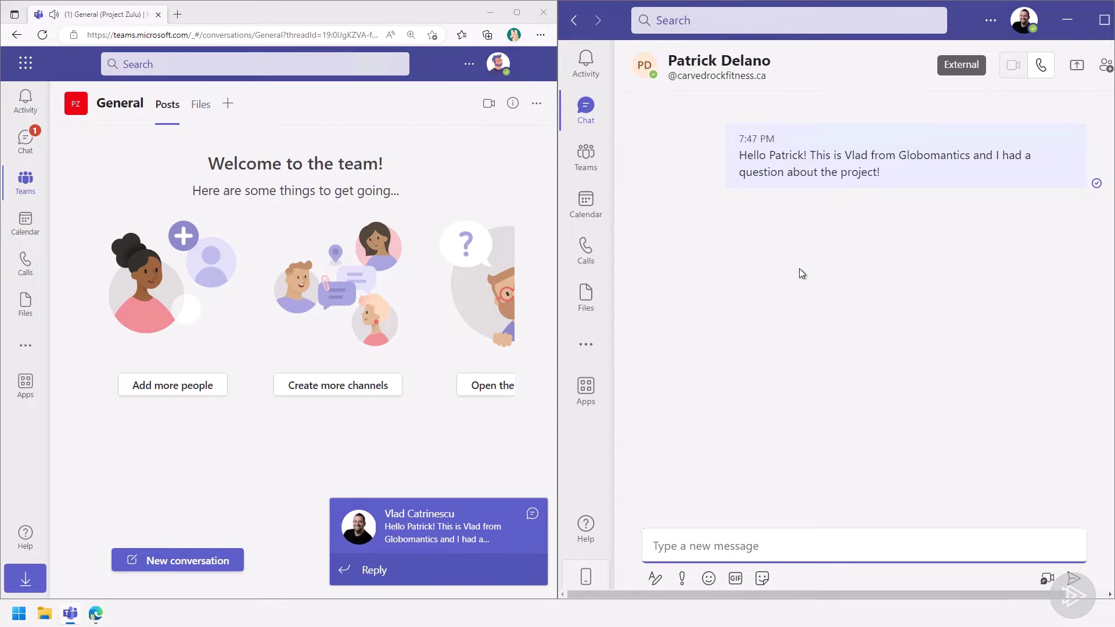
- Reply in the browser chat telling the external contact to go ahead, then start an audio call
{"action": "left_click", "coordinate": [25, 140]}
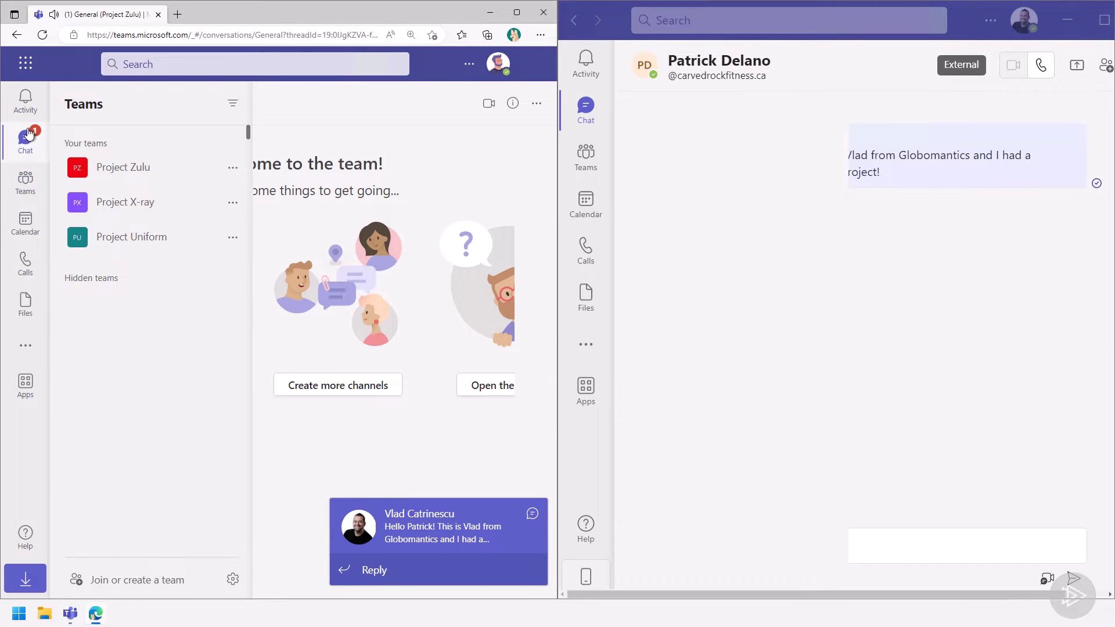
{"action": "left_click", "coordinate": [119, 224]}
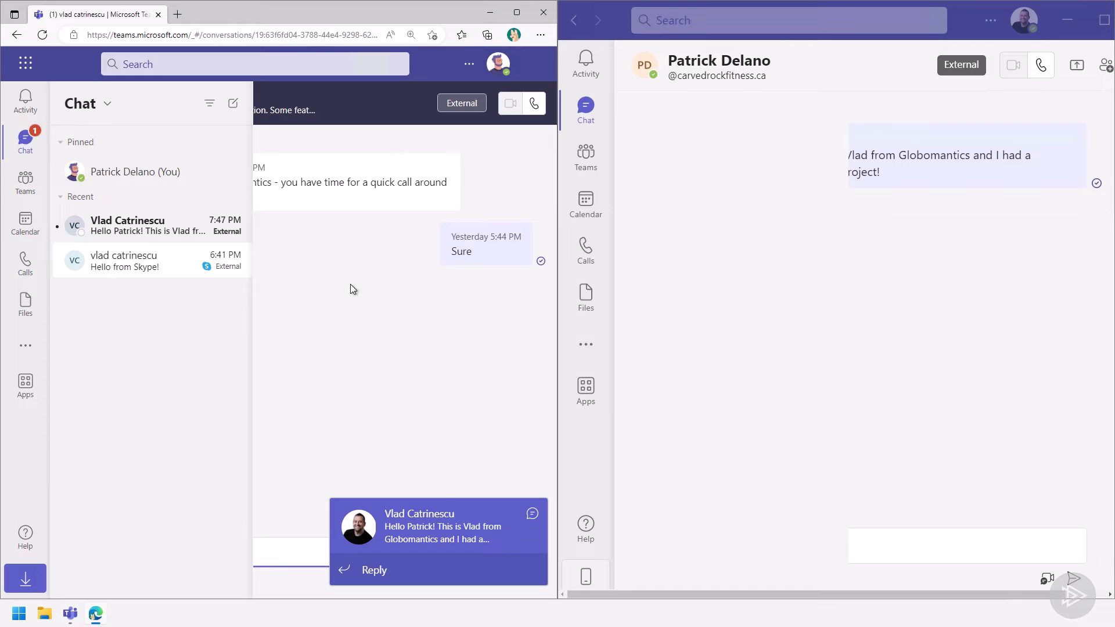
{"action": "left_click", "coordinate": [385, 552]}
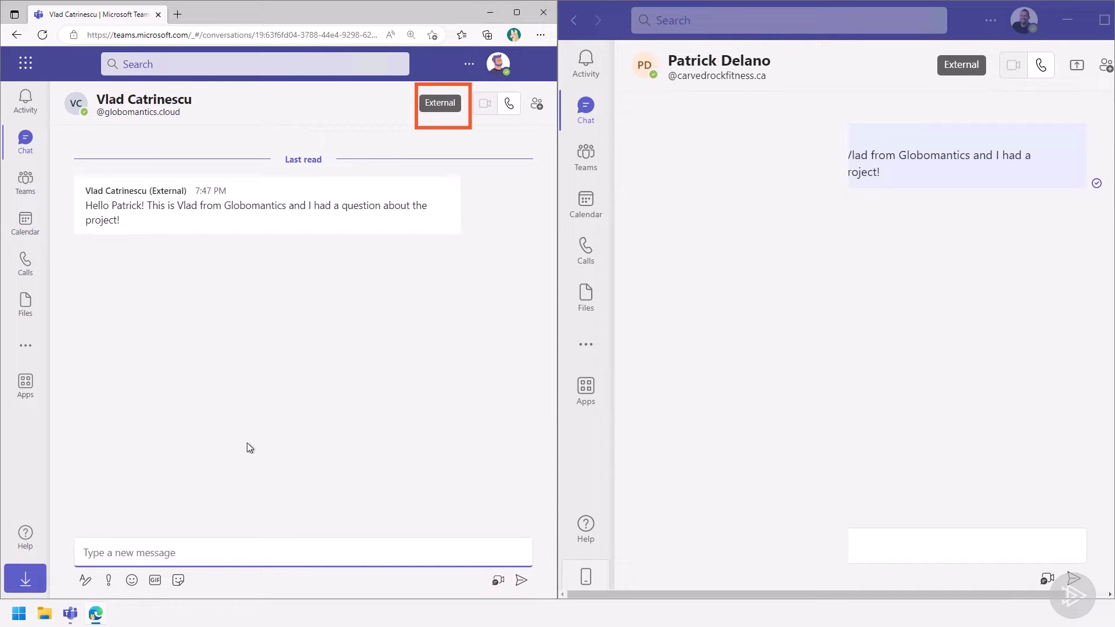
{"action": "type", "text": "Sure Vlad - go ahead!"}
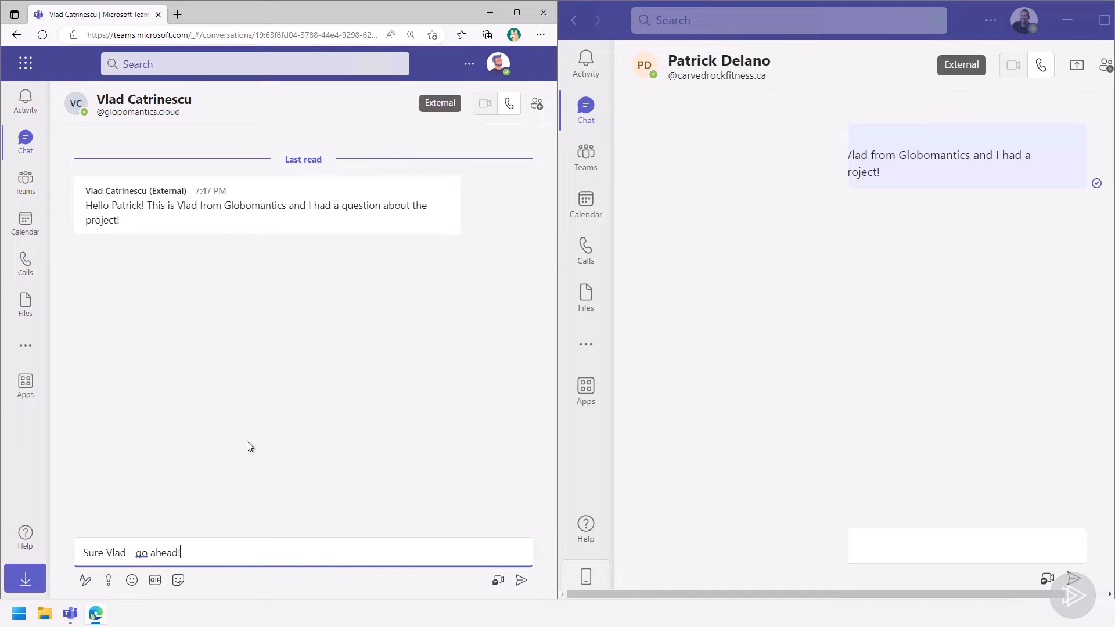
{"action": "key", "text": "Return"}
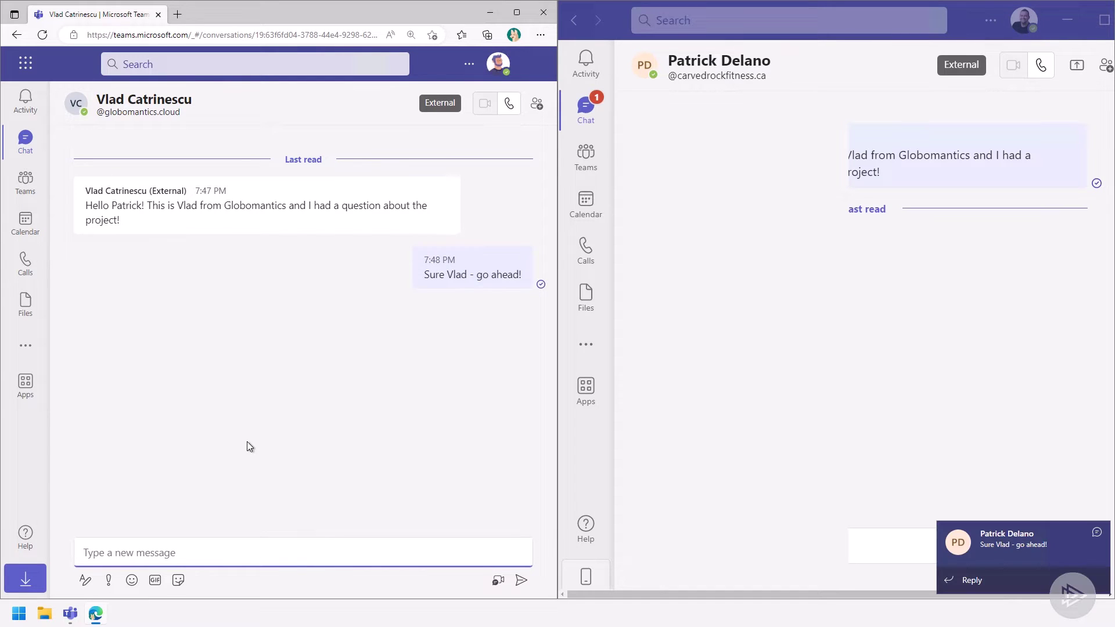
{"action": "left_click", "coordinate": [930, 340]}
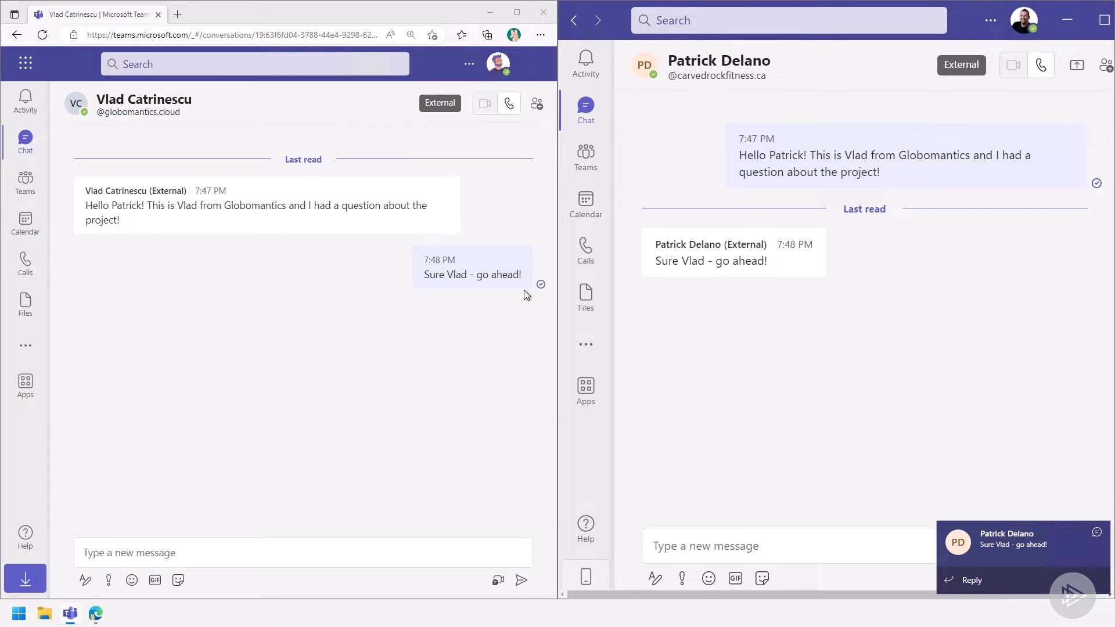
{"action": "left_click", "coordinate": [509, 103]}
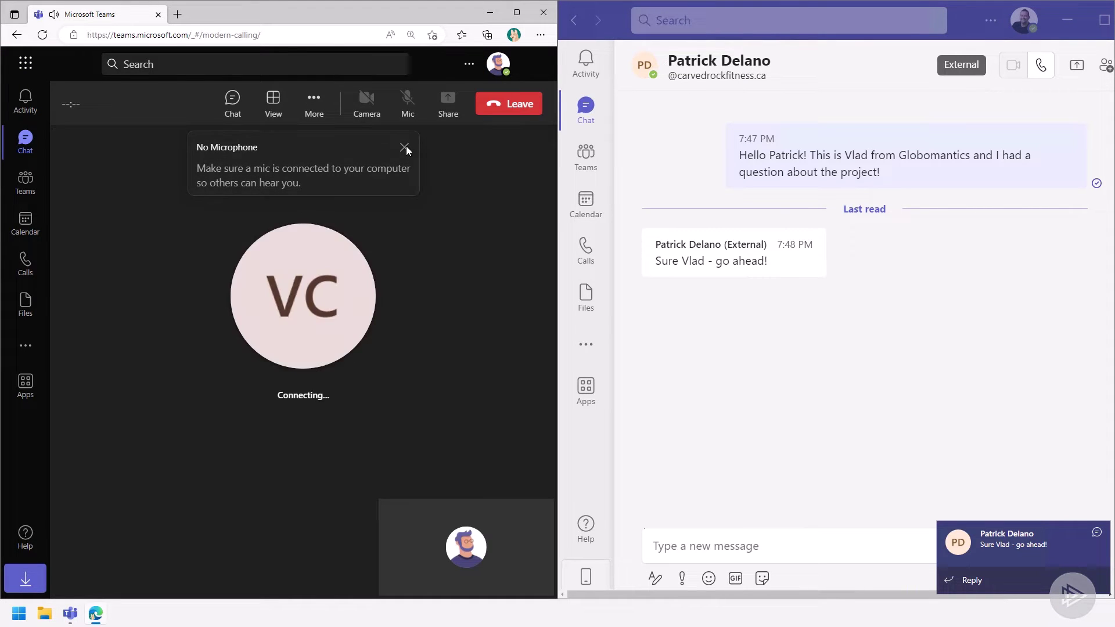
- Dismiss the No Microphone notice, answer the incoming call in the desktop app, then leave it
{"action": "left_click", "coordinate": [405, 148]}
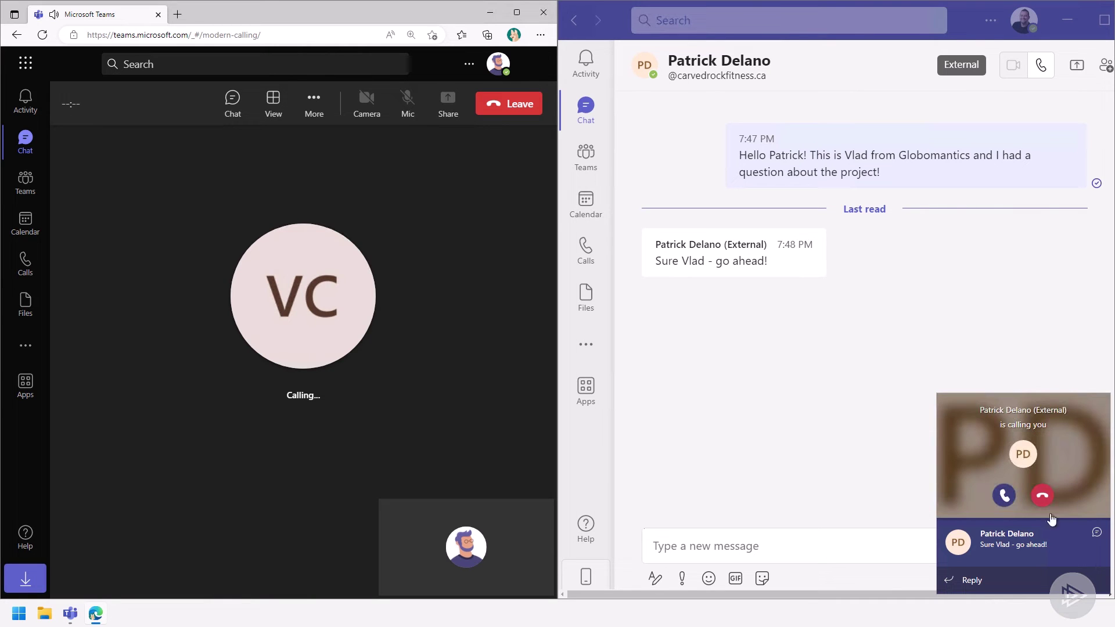
{"action": "left_click", "coordinate": [1004, 496]}
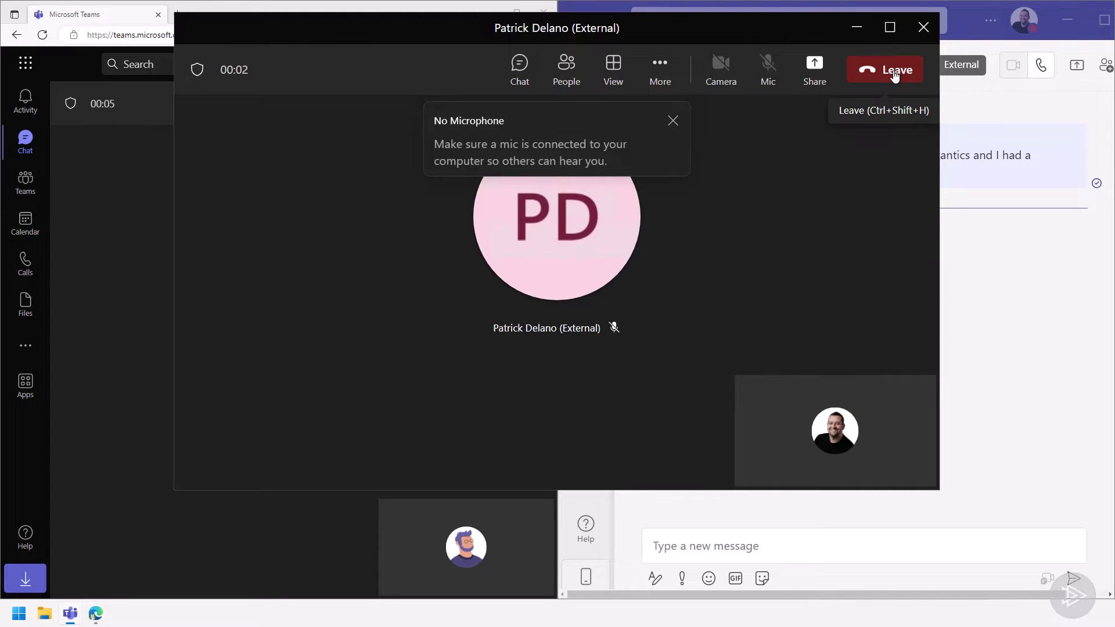
{"action": "left_click", "coordinate": [882, 84]}
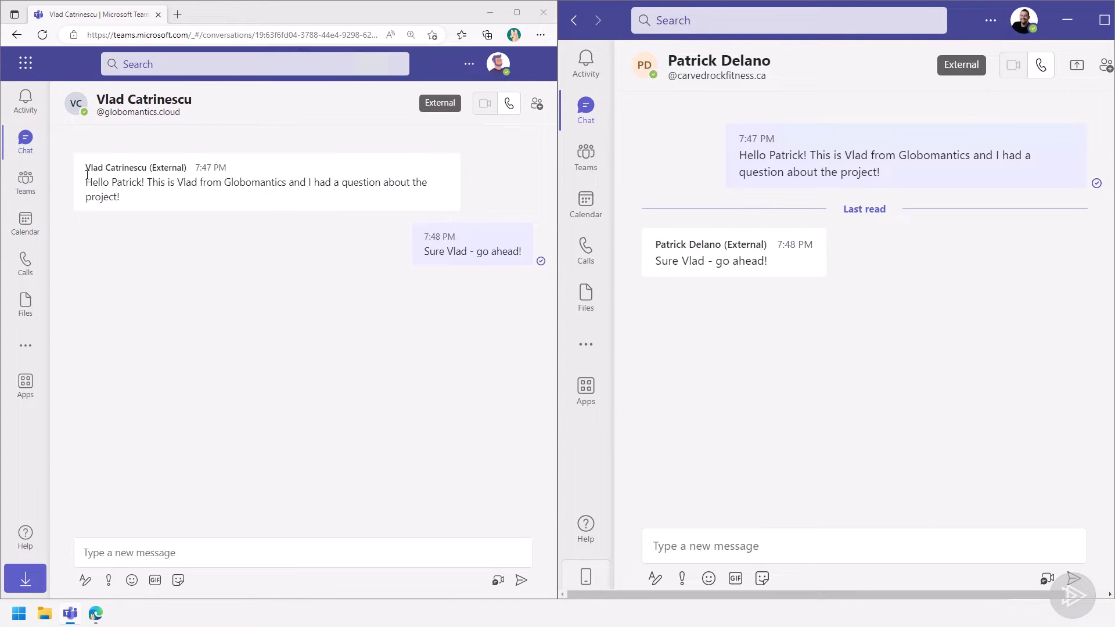
{"action": "left_click", "coordinate": [25, 137]}
- Open the older Skype contact chat with 'Hello from Skype!' and view their profile card
{"action": "left_click", "coordinate": [132, 258]}
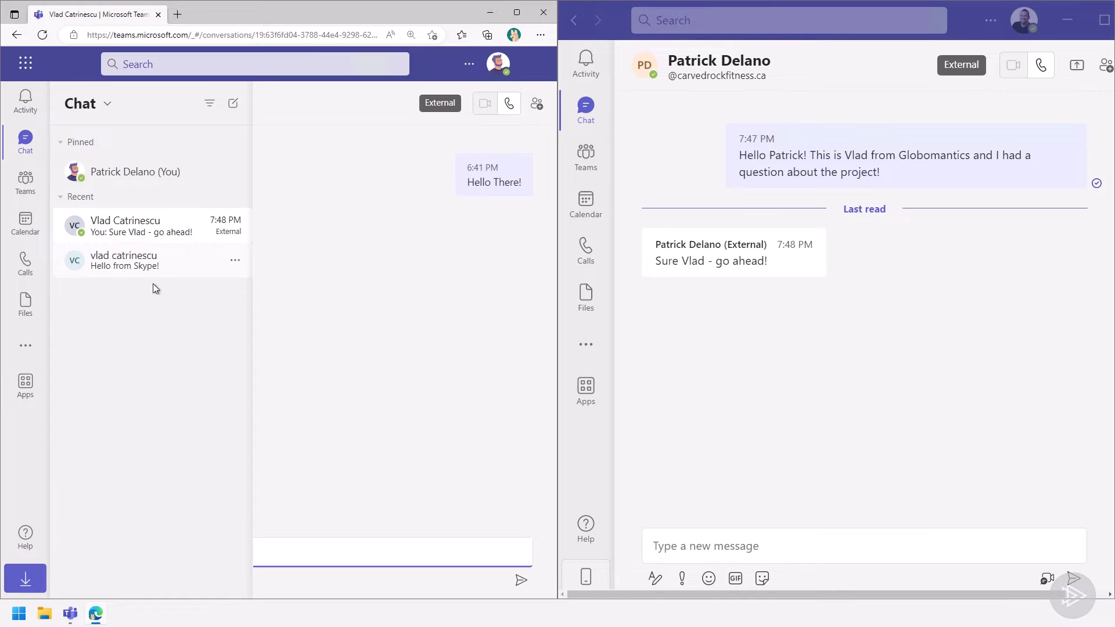
{"action": "left_click", "coordinate": [329, 312]}
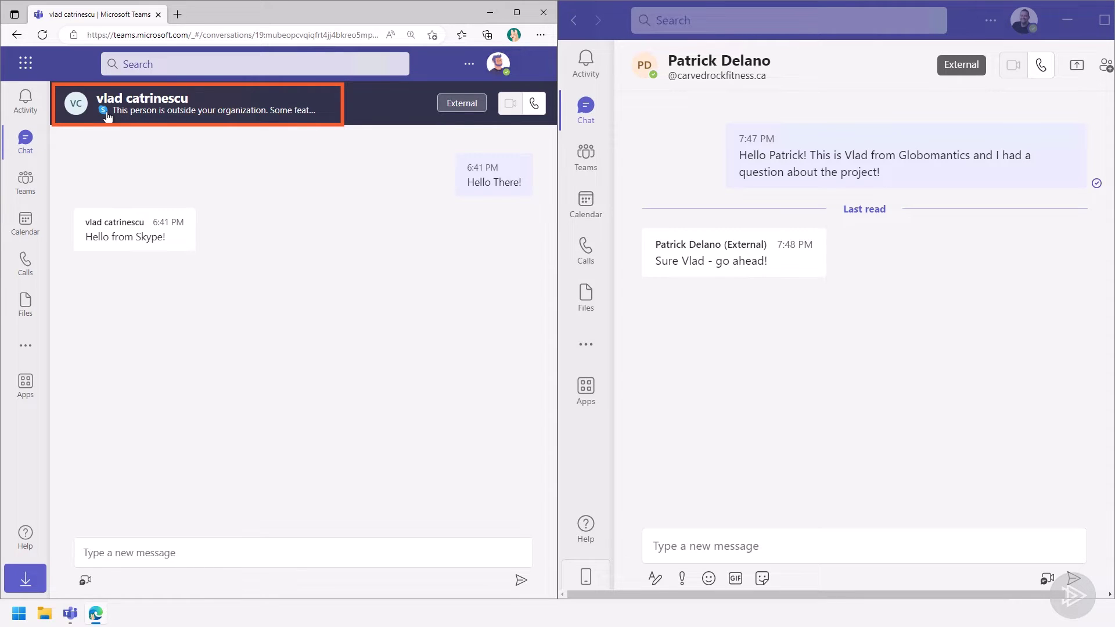
{"action": "mouse_move", "coordinate": [110, 117]}
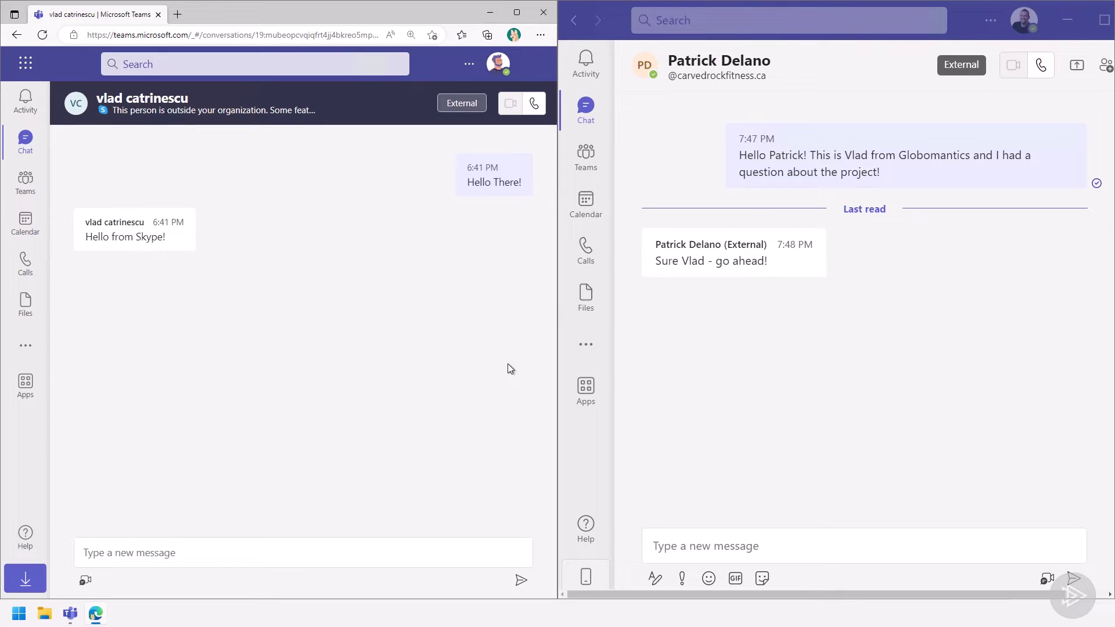
{"action": "left_click", "coordinate": [601, 166]}
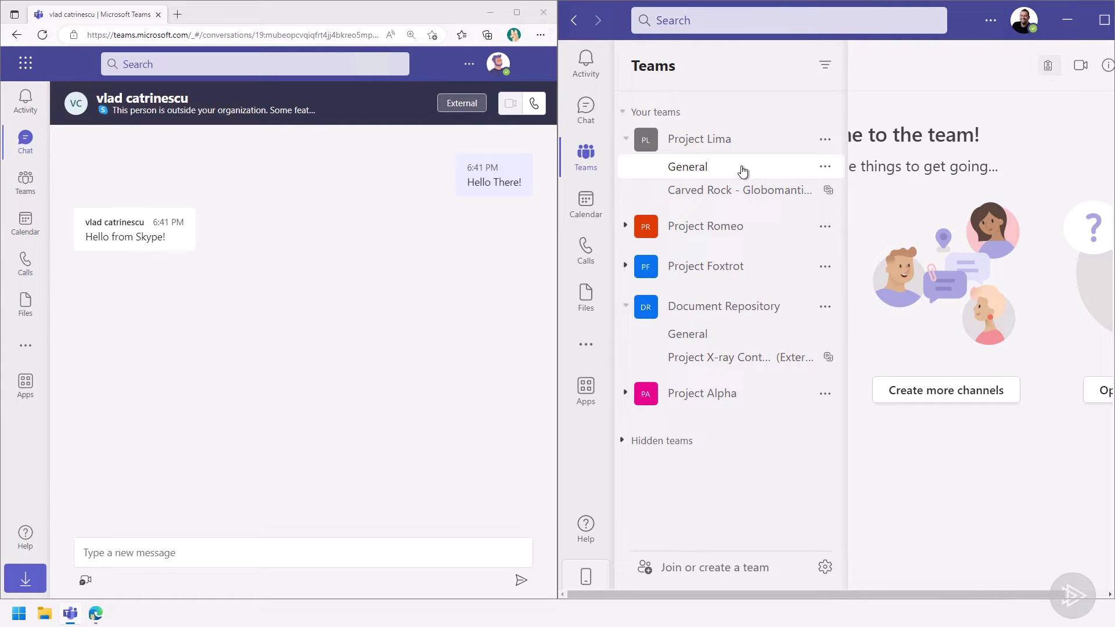
{"action": "left_click", "coordinate": [598, 116]}
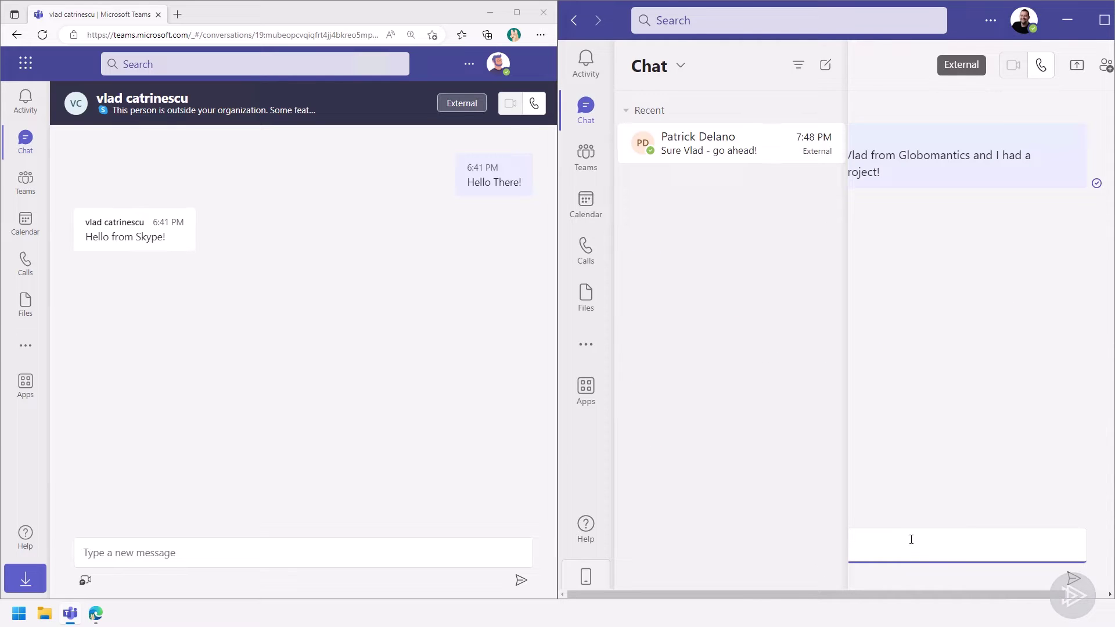
{"action": "left_click", "coordinate": [915, 542]}
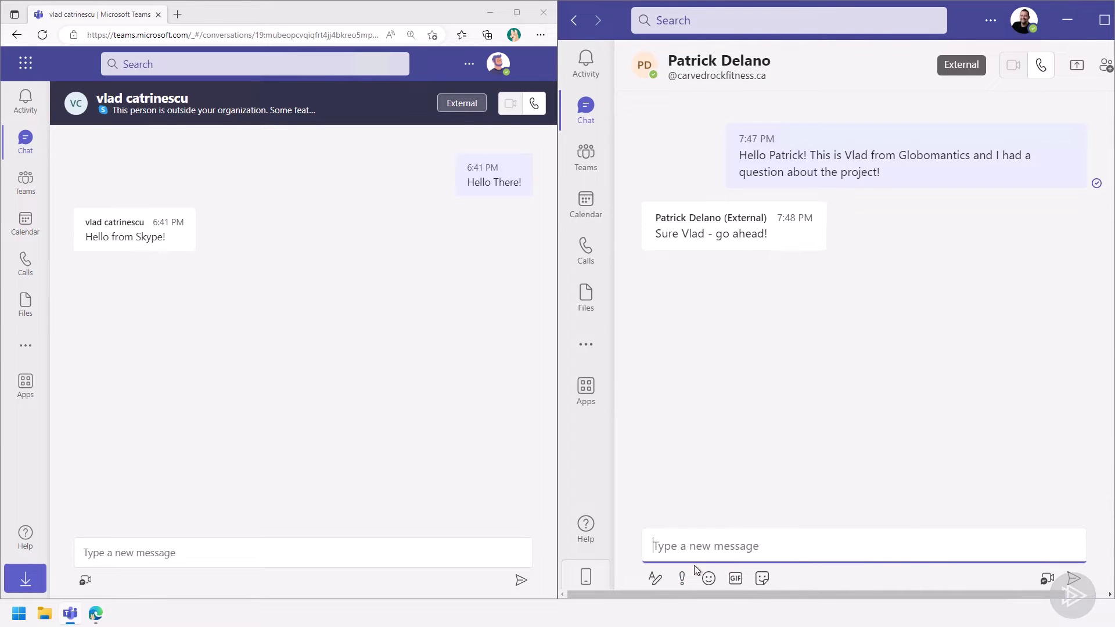
{"action": "left_click", "coordinate": [585, 110]}
{"action": "left_click", "coordinate": [586, 111]}
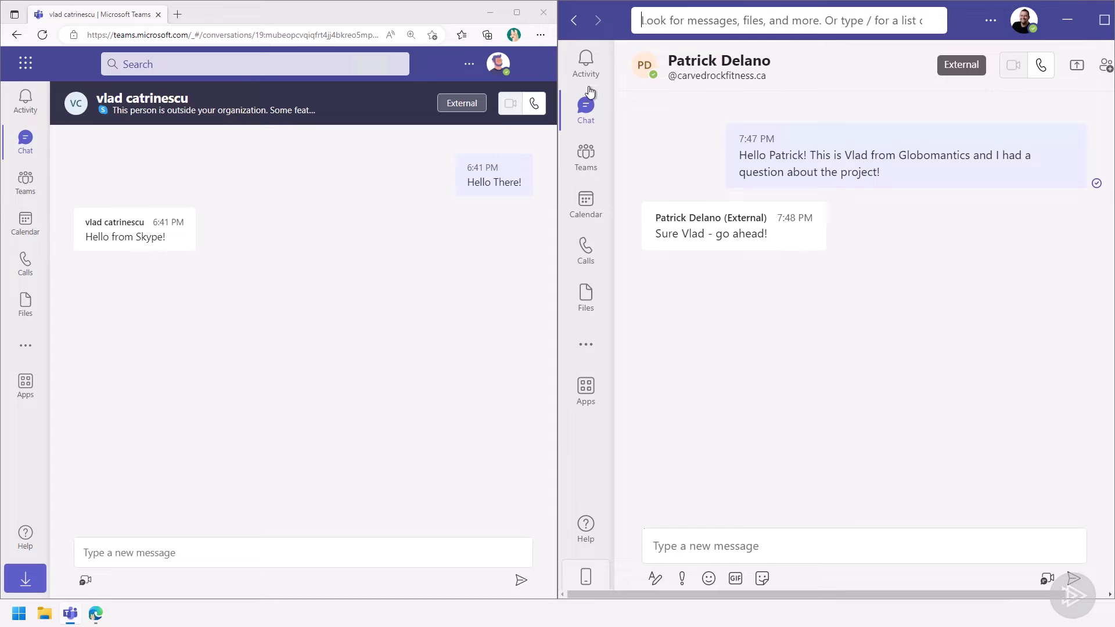
{"action": "left_click", "coordinate": [586, 111]}
{"action": "left_click", "coordinate": [825, 65]}
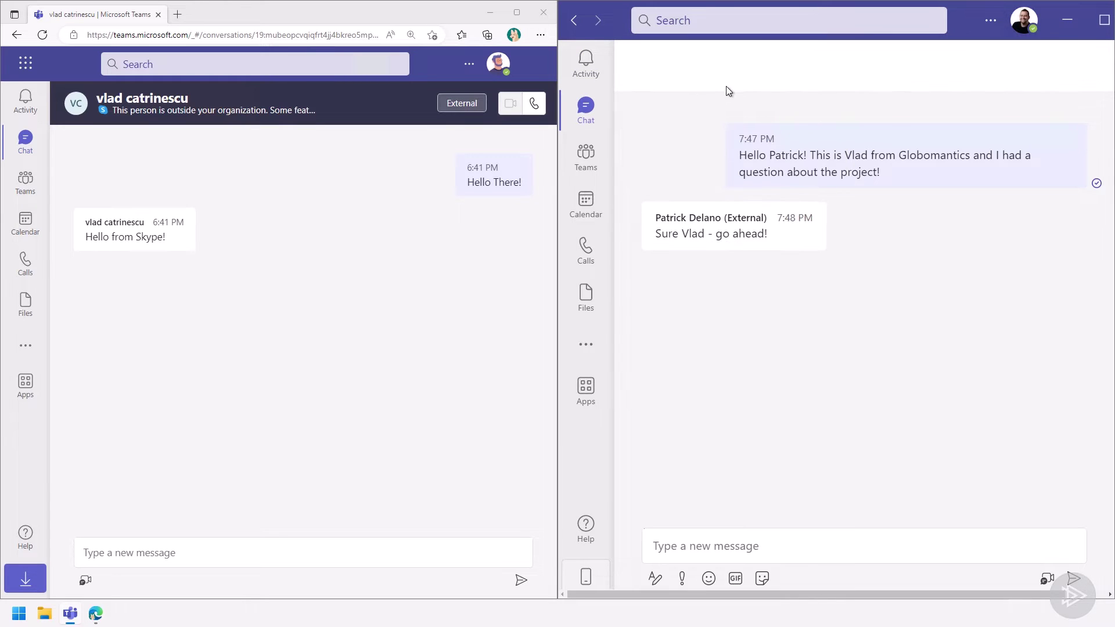
{"action": "type", "text": "van"}
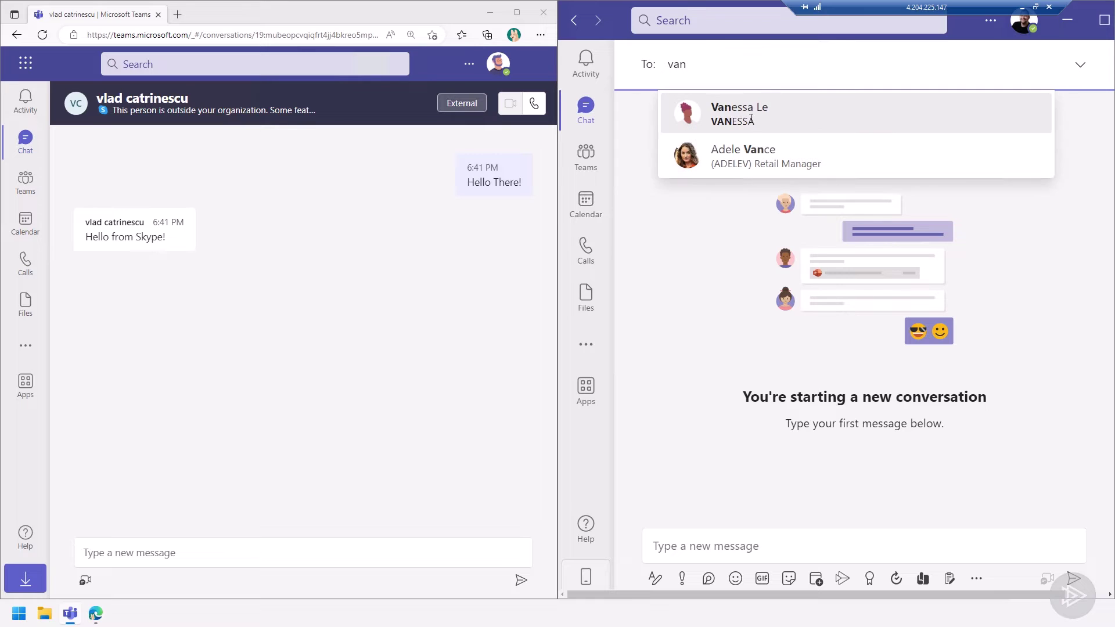
{"action": "left_click", "coordinate": [755, 126]}
{"action": "left_click", "coordinate": [684, 544]}
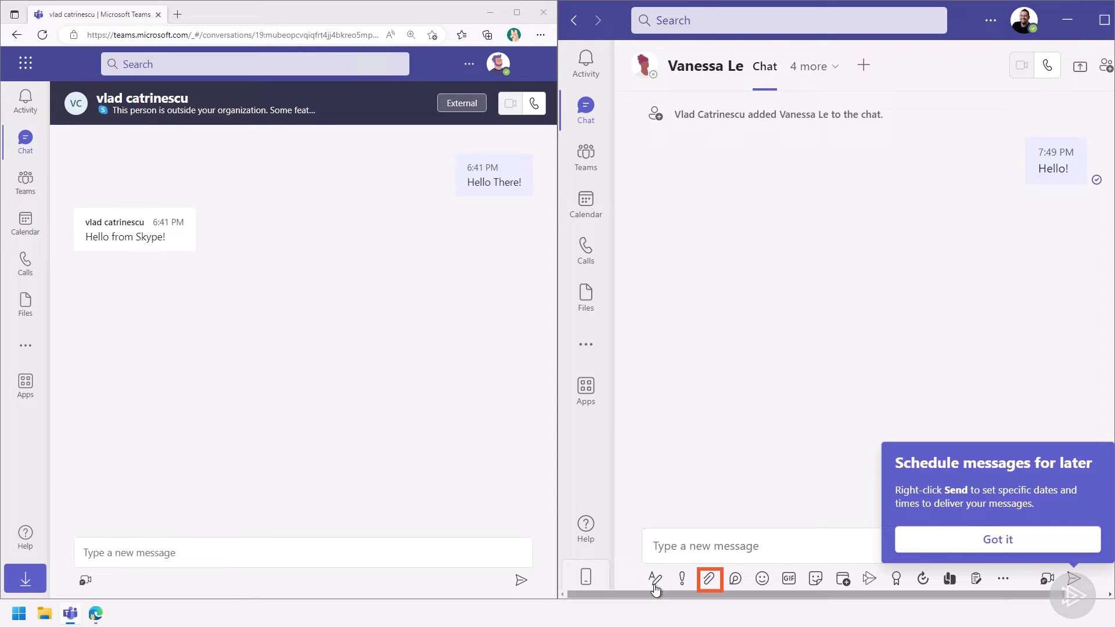
{"action": "left_click", "coordinate": [709, 579]}
{"action": "left_click", "coordinate": [778, 364]}
{"action": "left_click", "coordinate": [600, 93]}
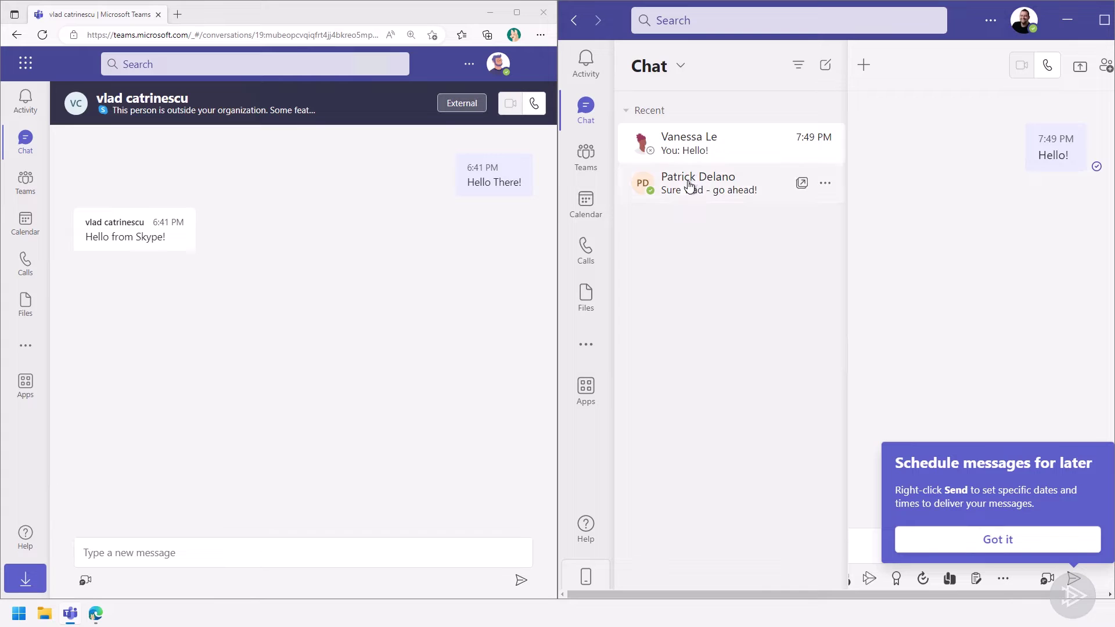
{"action": "left_click", "coordinate": [787, 187]}
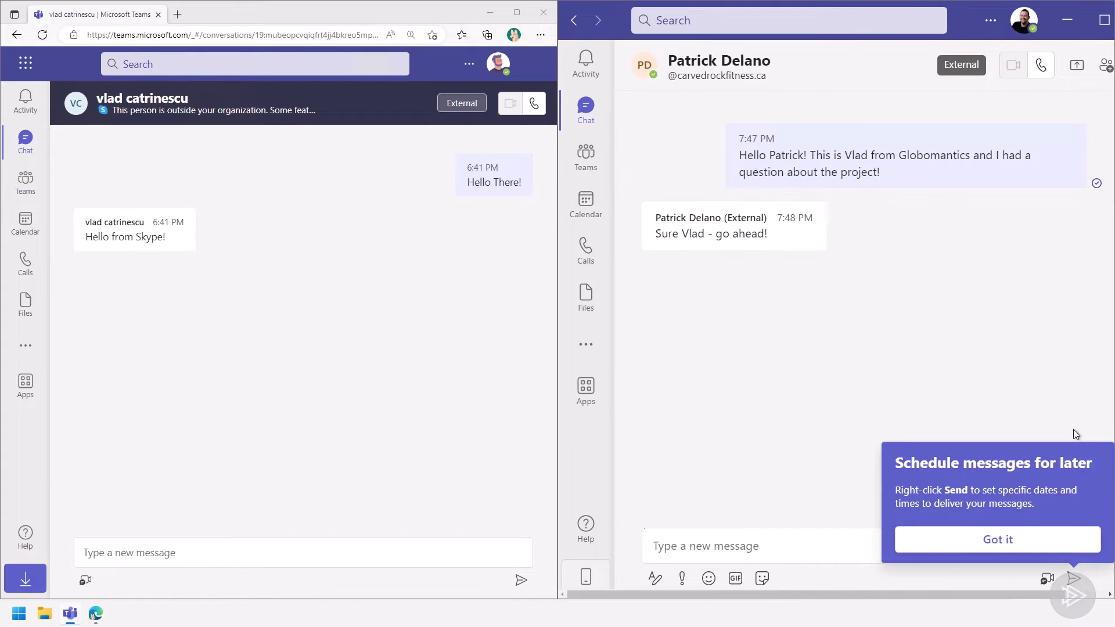
{"action": "left_click", "coordinate": [996, 539]}
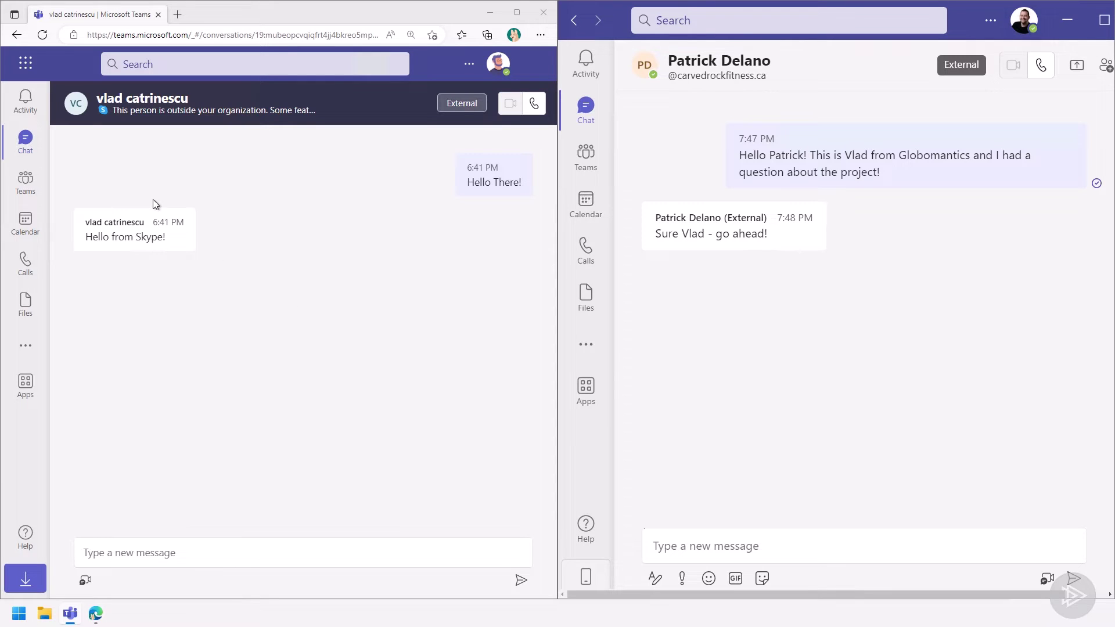
- Open the browser's conversation with the Globomantics user showing both exchanged messages
{"action": "mouse_move", "coordinate": [25, 139]}
{"action": "left_click", "coordinate": [112, 223]}
{"action": "left_click", "coordinate": [112, 222]}
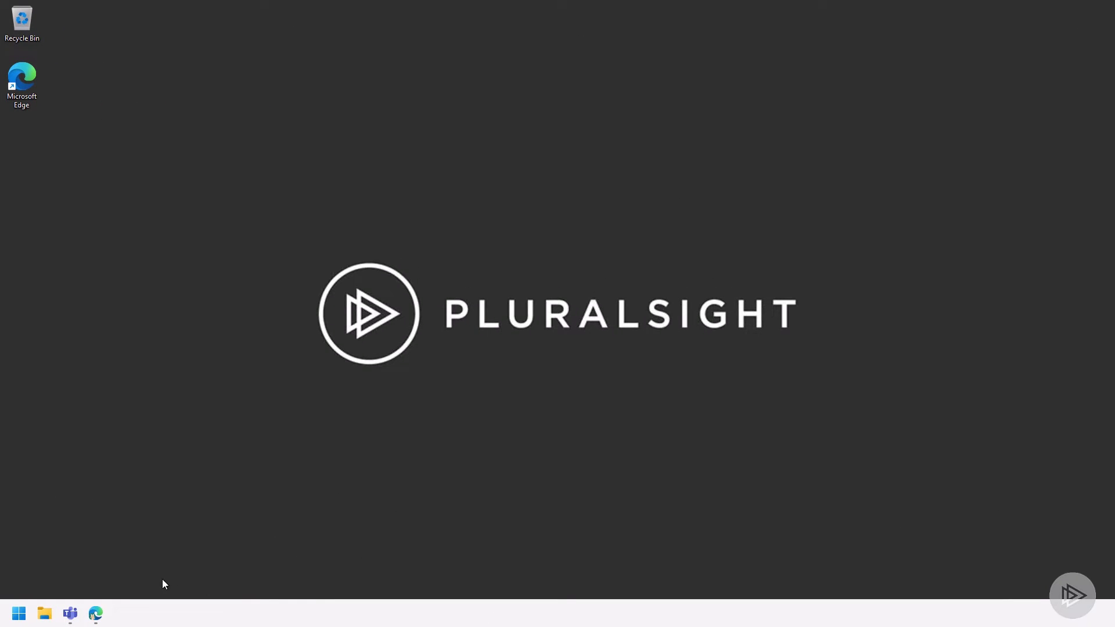
- Bring up the Teams desktop app and browser Teams, checking each window's signed-in account
{"action": "left_click", "coordinate": [71, 613]}
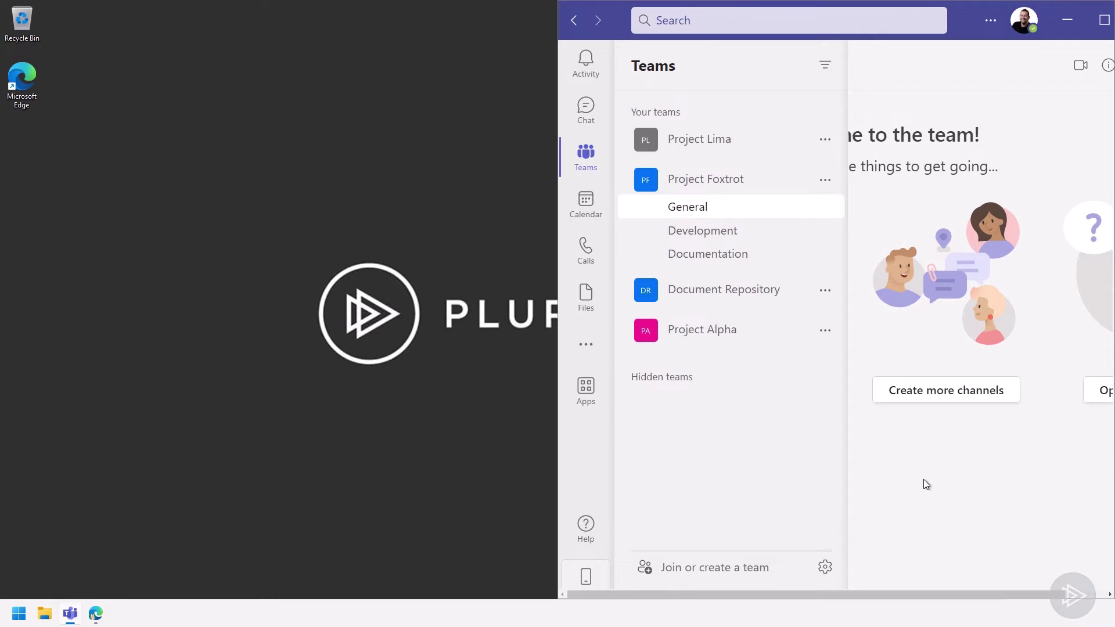
{"action": "left_click", "coordinate": [1024, 20]}
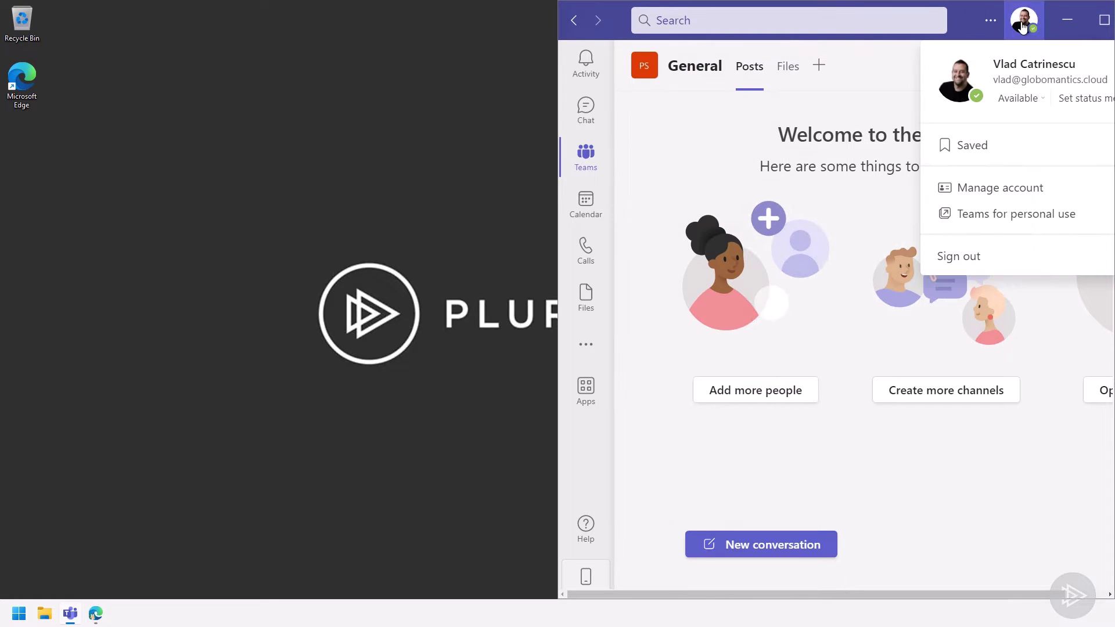
{"action": "left_click", "coordinate": [96, 613]}
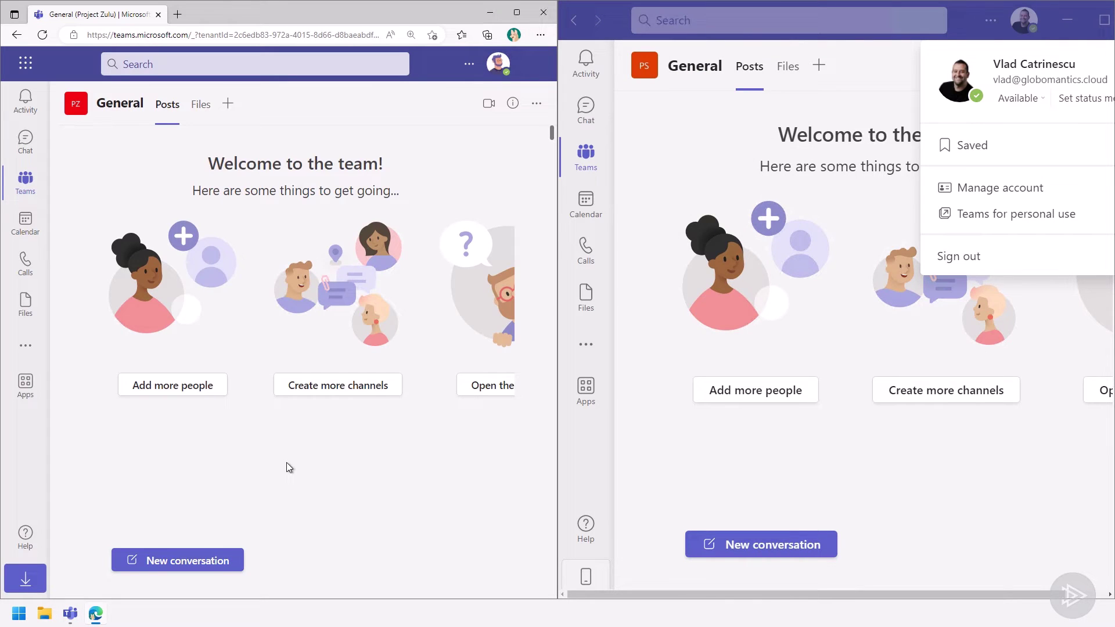
{"action": "left_click", "coordinate": [500, 66]}
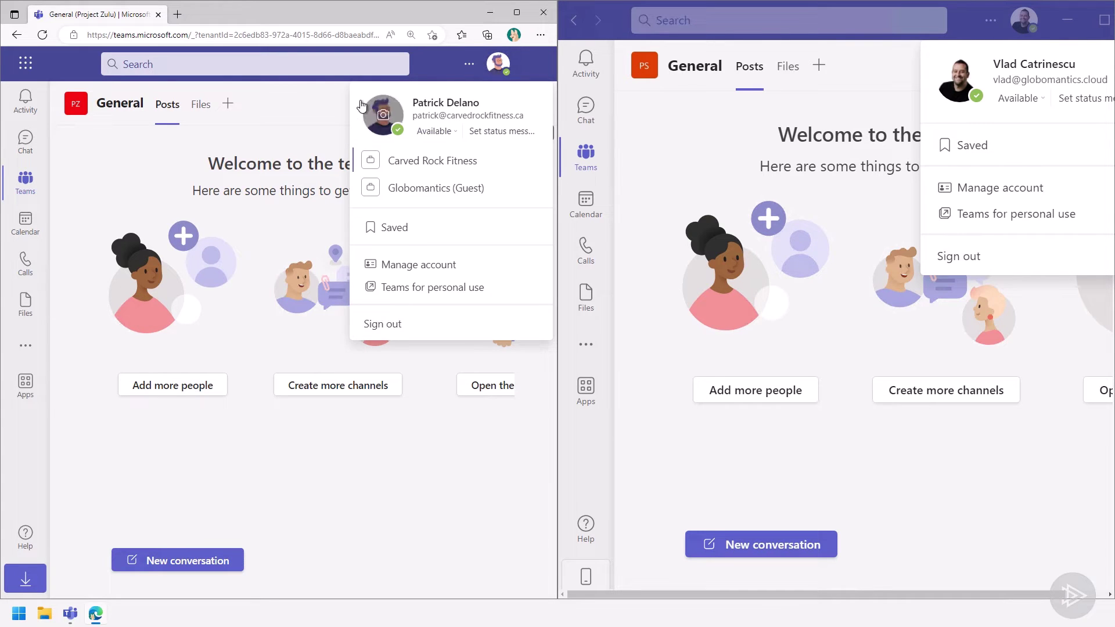
{"action": "left_click", "coordinate": [335, 112]}
{"action": "left_click", "coordinate": [902, 104]}
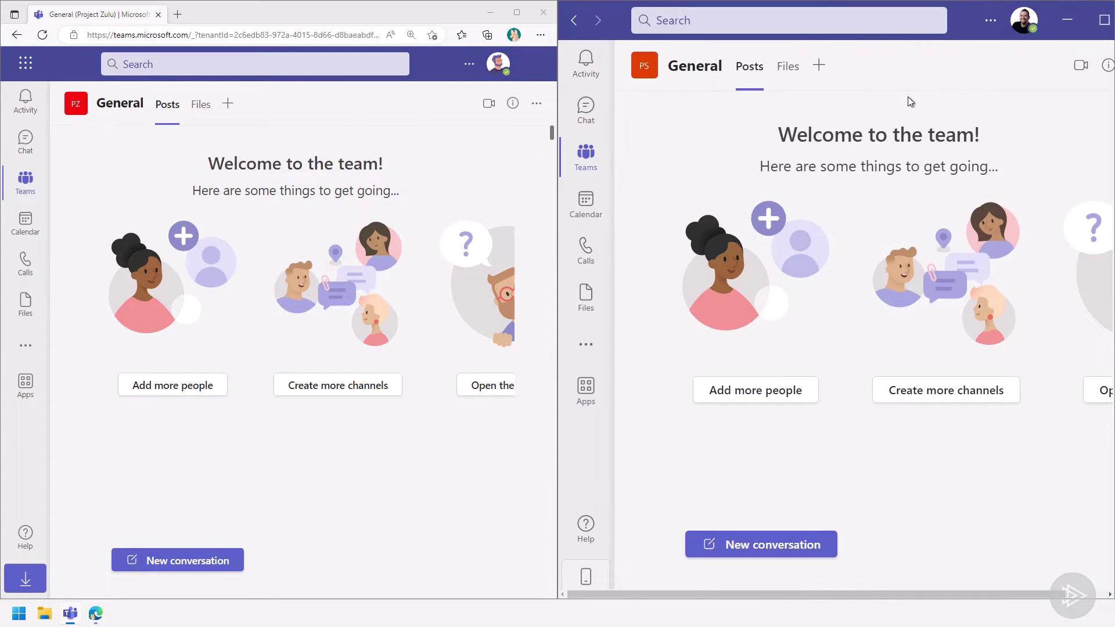
{"action": "mouse_move", "coordinate": [584, 160]}
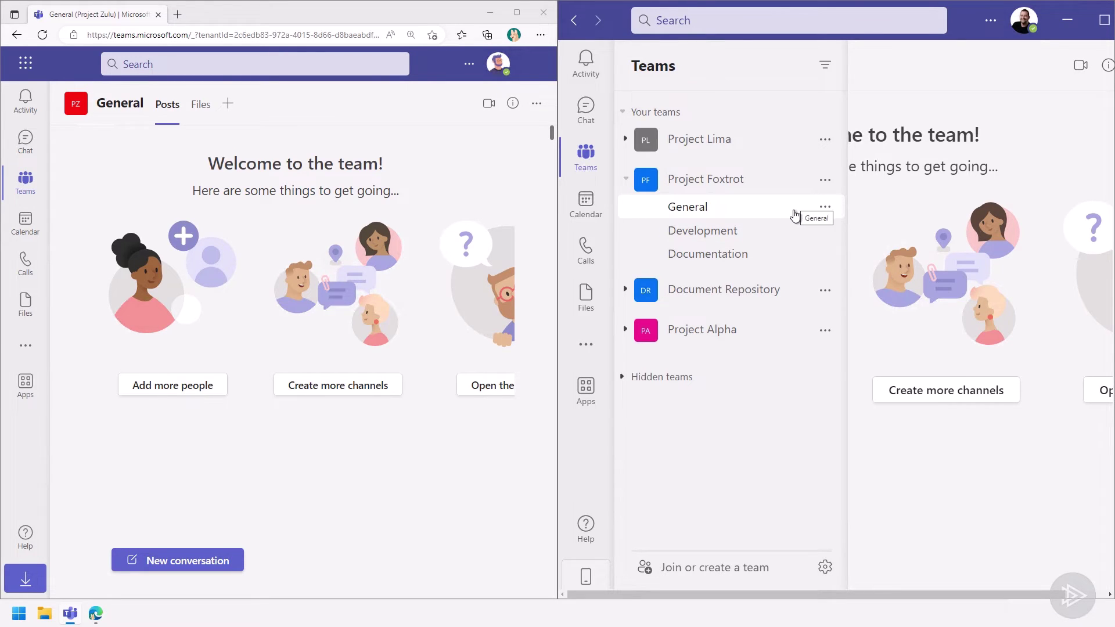
- Add the Carved Rock Fitness user to Project Foxtrot as a guest via Add member
{"action": "left_click", "coordinate": [826, 180]}
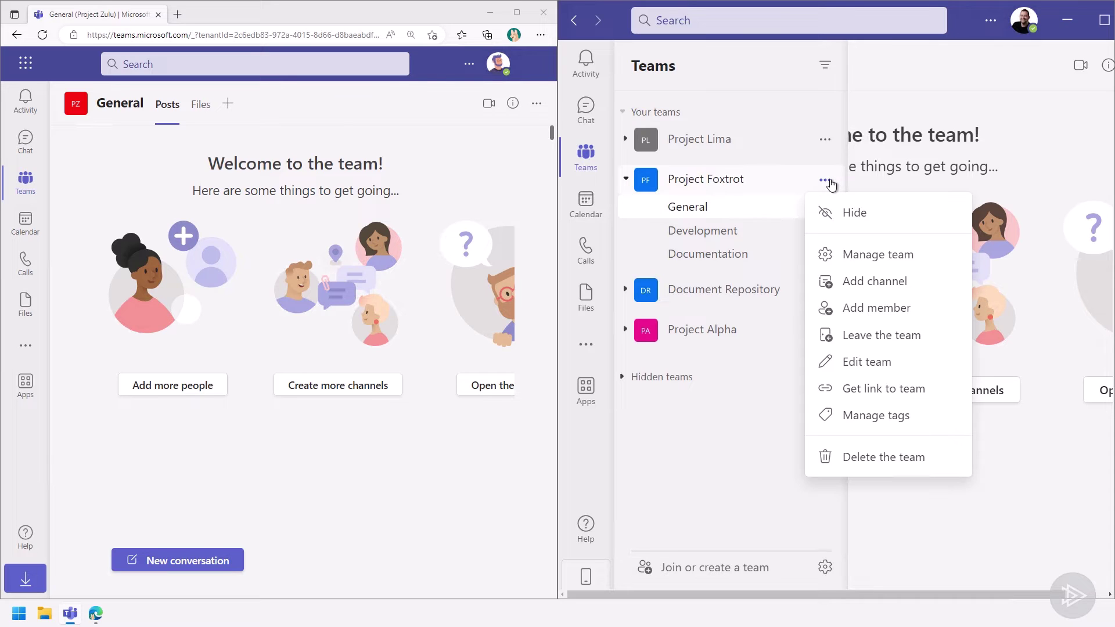
{"action": "left_click", "coordinate": [868, 317]}
{"action": "key", "text": "ctrl+v"}
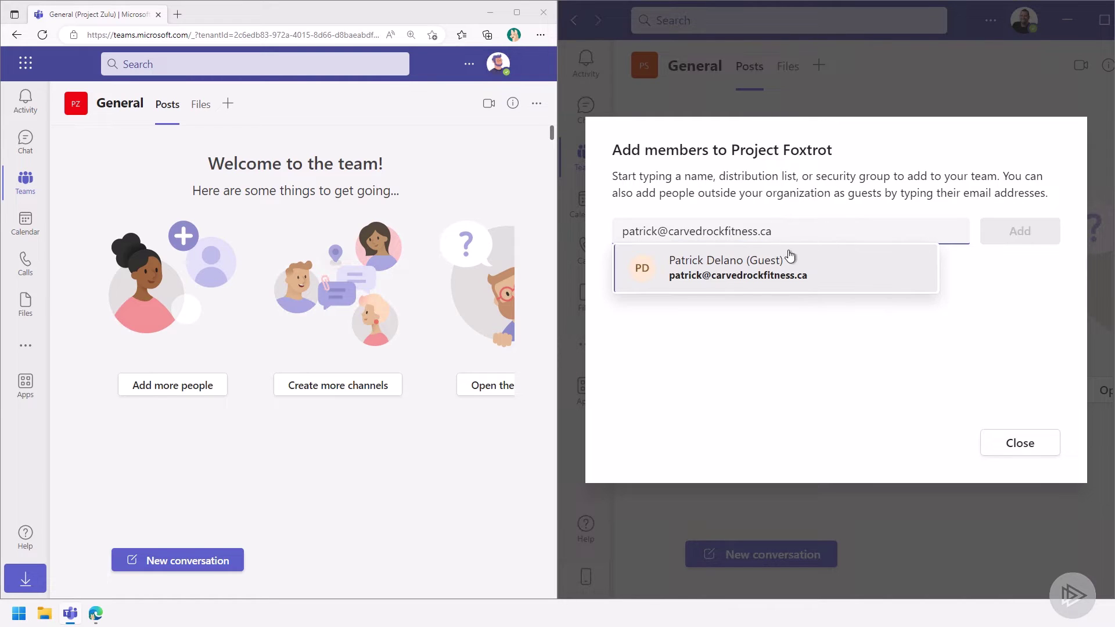
{"action": "left_click", "coordinate": [762, 277]}
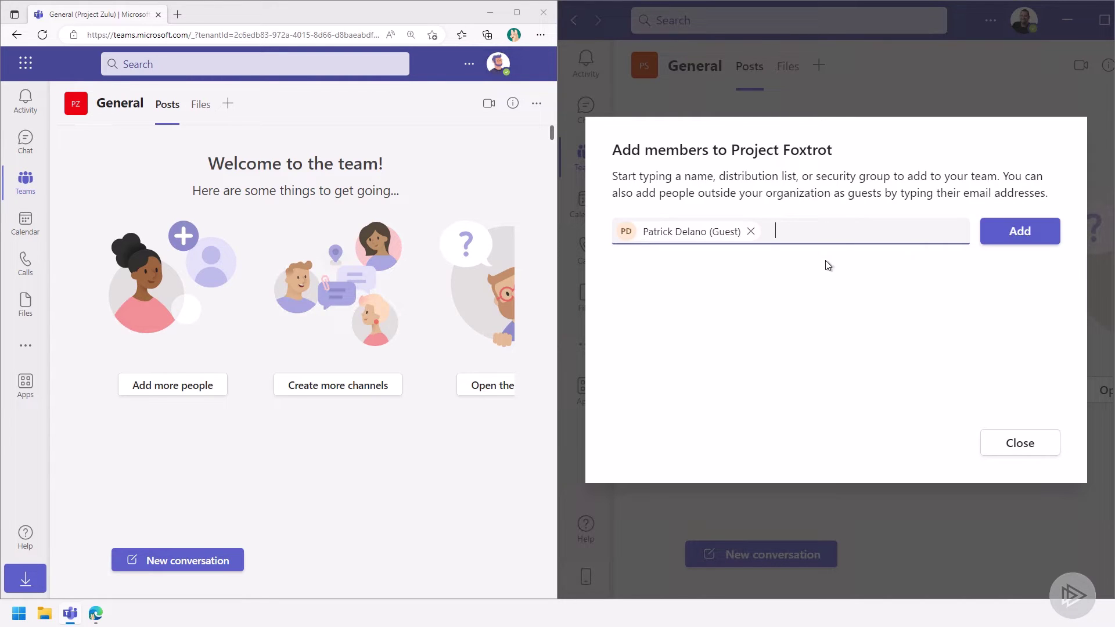
{"action": "left_click", "coordinate": [1015, 244]}
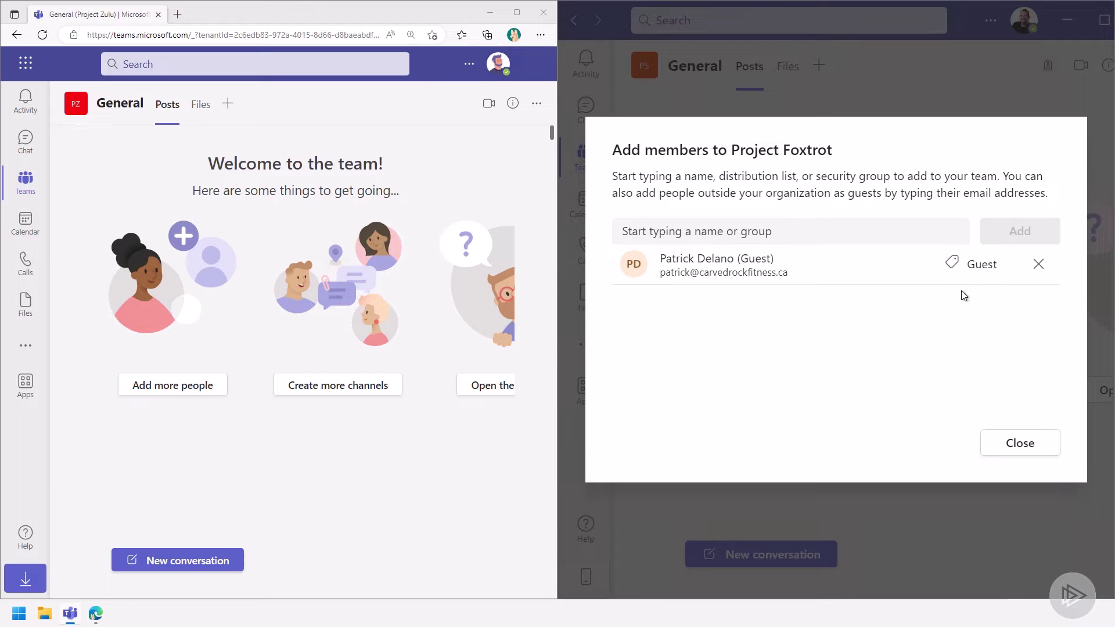
{"action": "left_click", "coordinate": [1013, 446]}
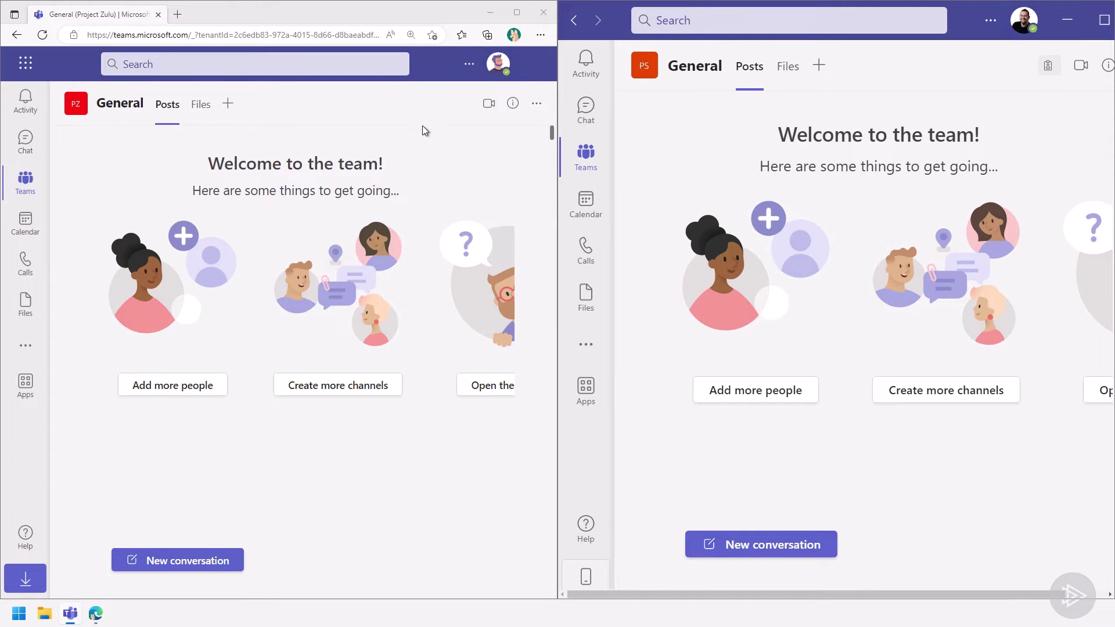
- Maximize Edge and switch browser Teams to the Globomantics (Guest) organization
{"action": "left_click", "coordinate": [518, 14]}
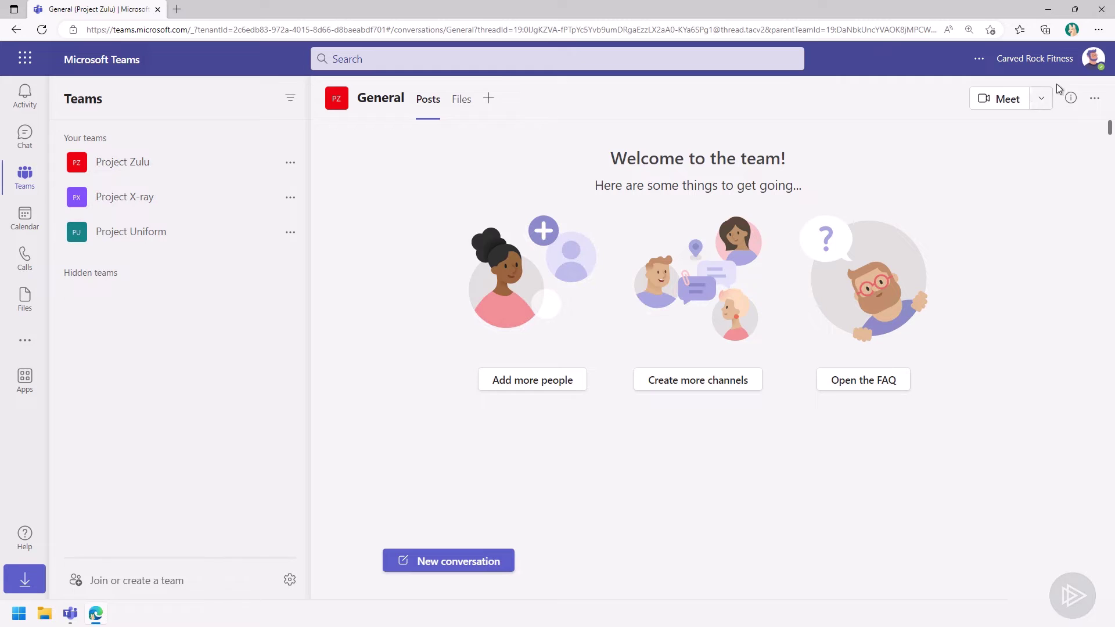
{"action": "left_click", "coordinate": [1029, 63]}
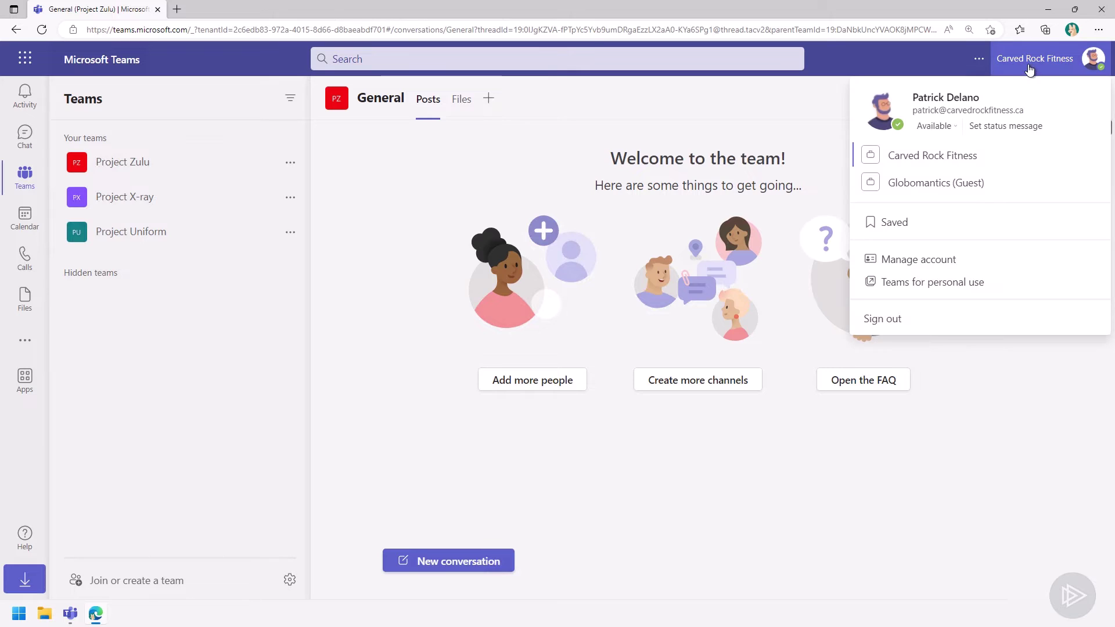
{"action": "left_click", "coordinate": [961, 184]}
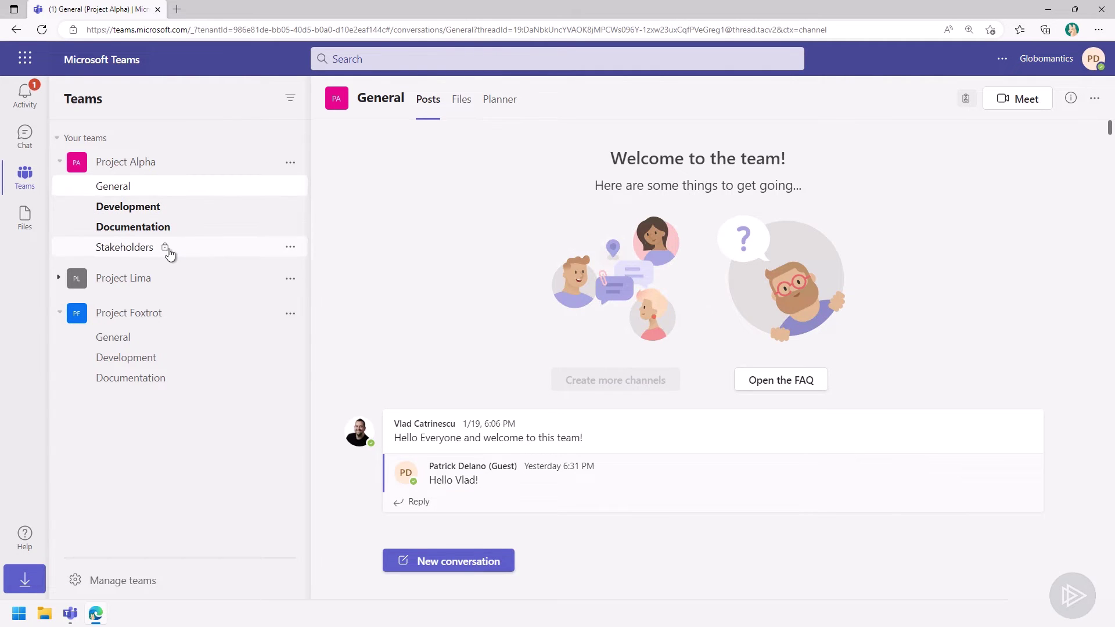
- Browse the Stakeholders, Lima and Foxtrot channels, then list Project Alpha General's files, including M12.pptx
{"action": "left_click", "coordinate": [166, 254]}
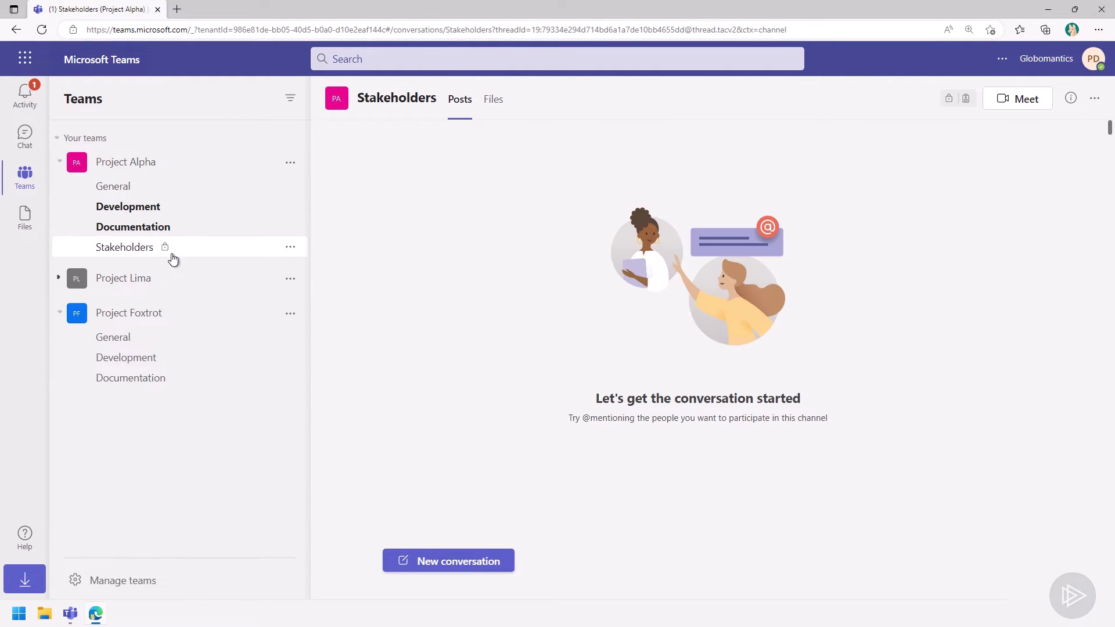
{"action": "left_click", "coordinate": [58, 278]}
{"action": "left_click", "coordinate": [125, 366]}
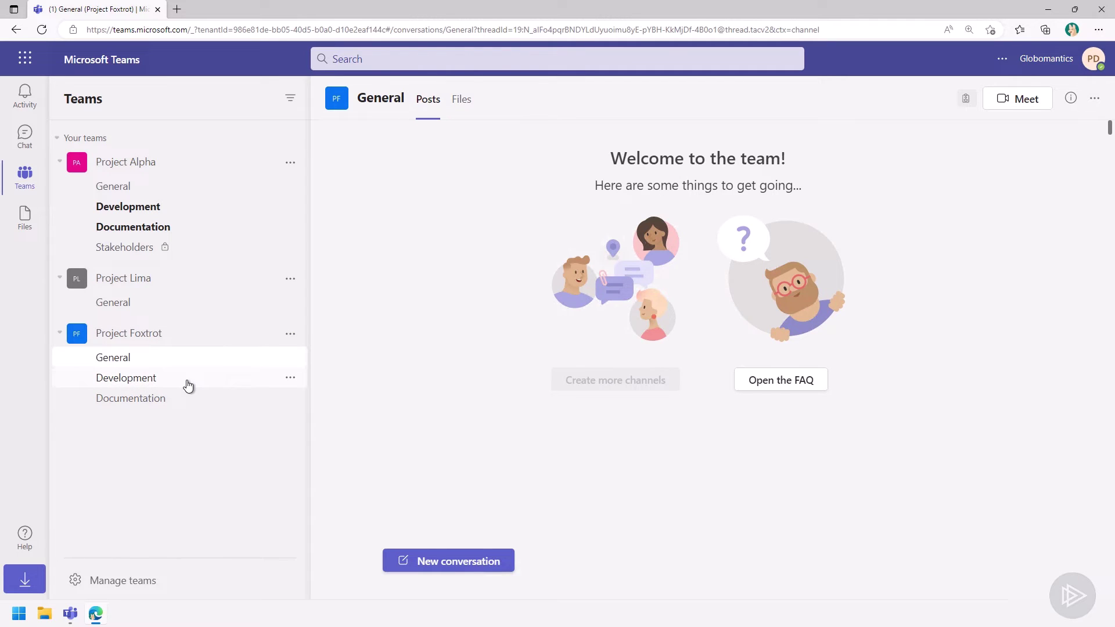
{"action": "left_click", "coordinate": [150, 187]}
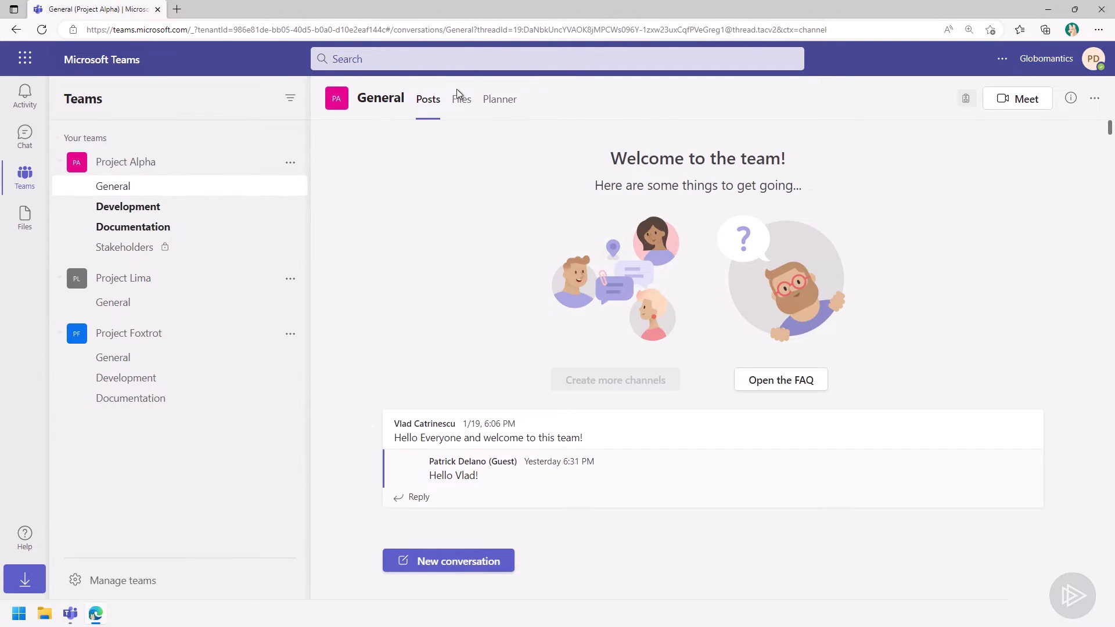
{"action": "left_click", "coordinate": [461, 110]}
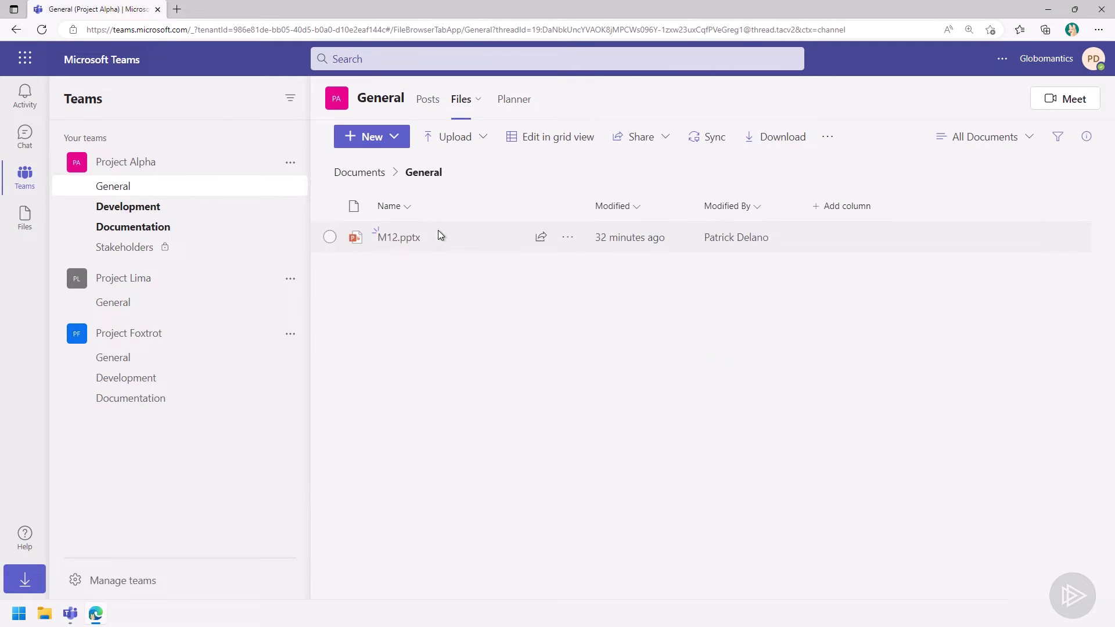
- Preview M12.pptx, then show the Planner board of Project Alpha's General channel
{"action": "left_click", "coordinate": [398, 238]}
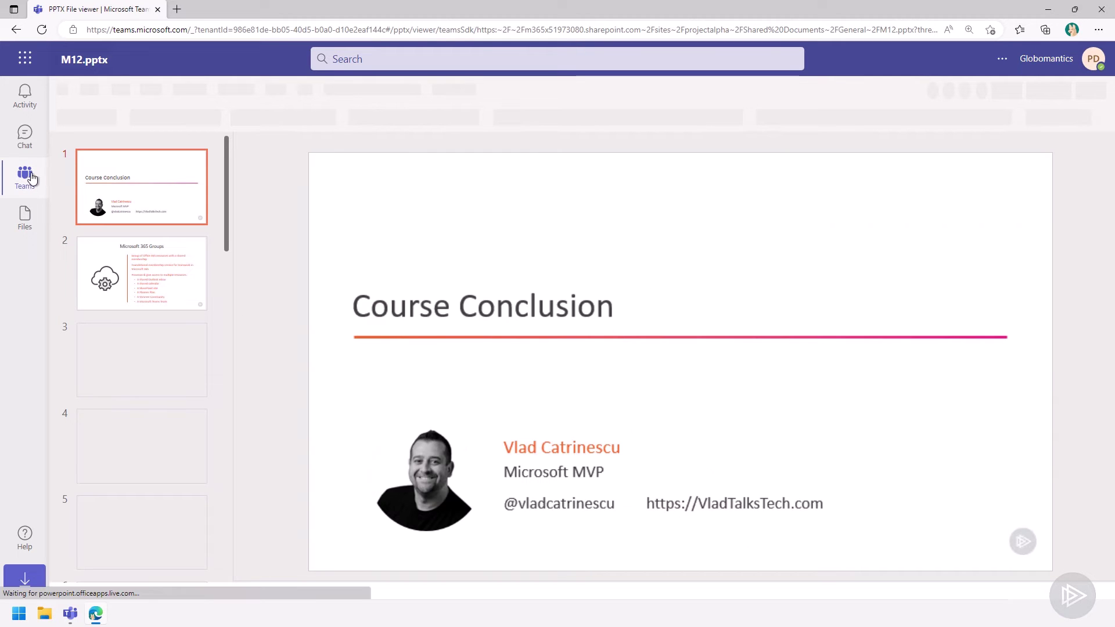
{"action": "left_click", "coordinate": [25, 175]}
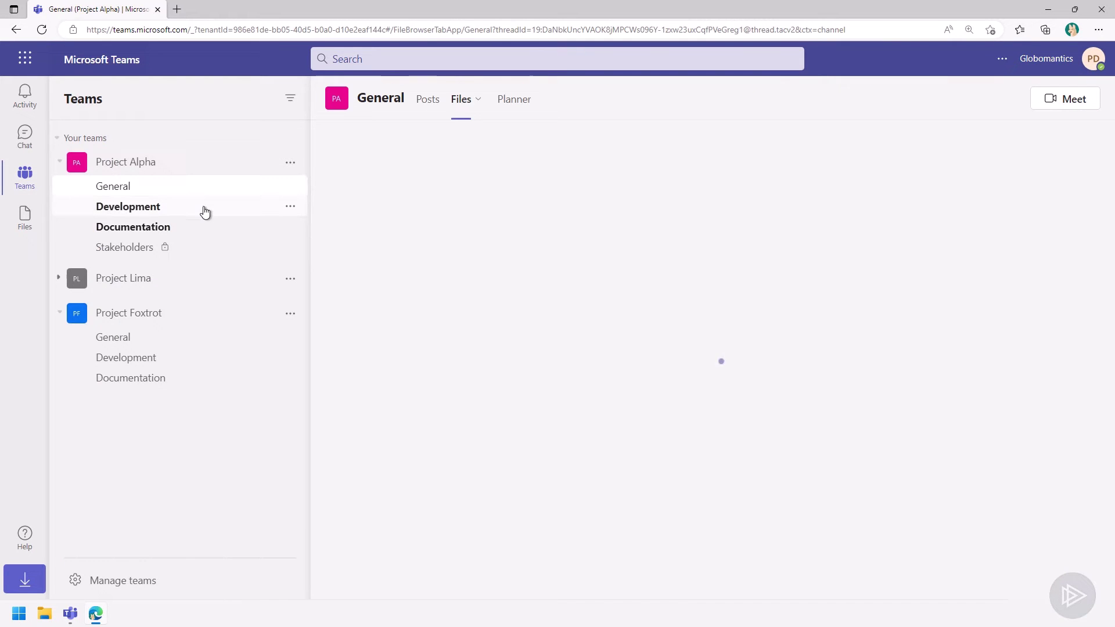
{"action": "left_click", "coordinate": [515, 99]}
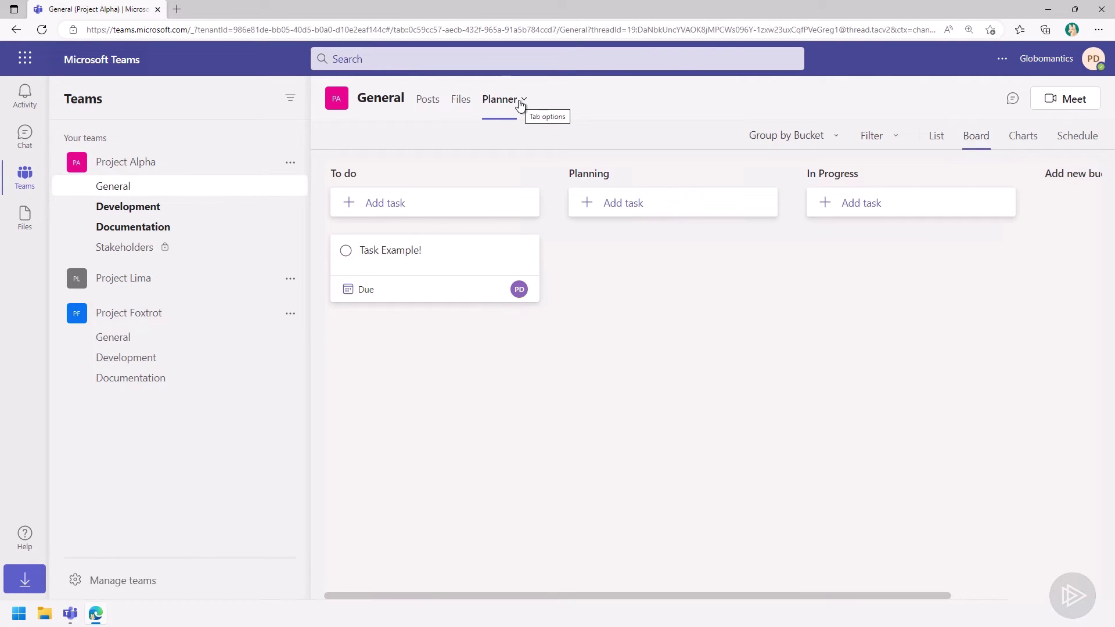
- Review and close the Task Example! task details, then go to the Chat area
{"action": "left_click", "coordinate": [465, 260]}
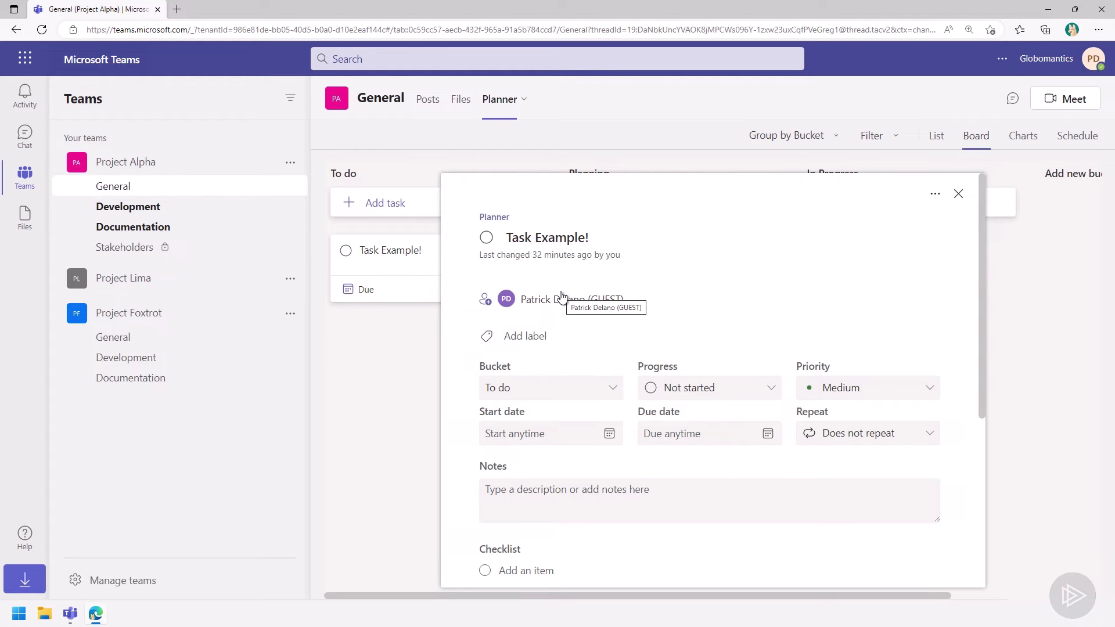
{"action": "left_click", "coordinate": [959, 194]}
{"action": "left_click", "coordinate": [24, 137]}
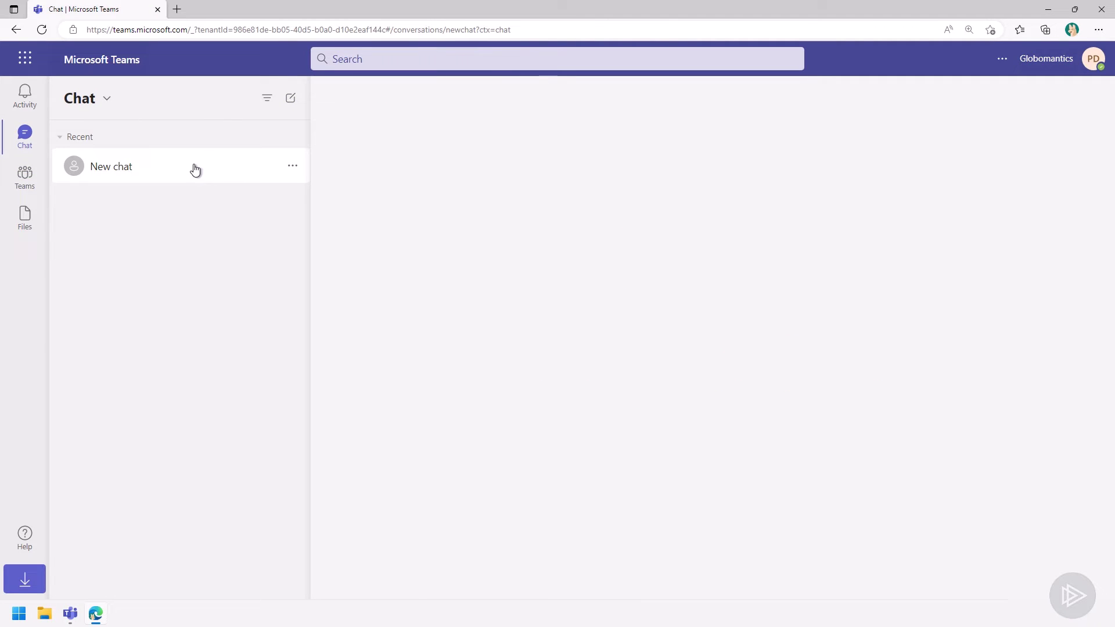
- Send a greeting to a colleague in a new one-to-one chat, then return to Project Alpha
{"action": "type", "text": "vane"}
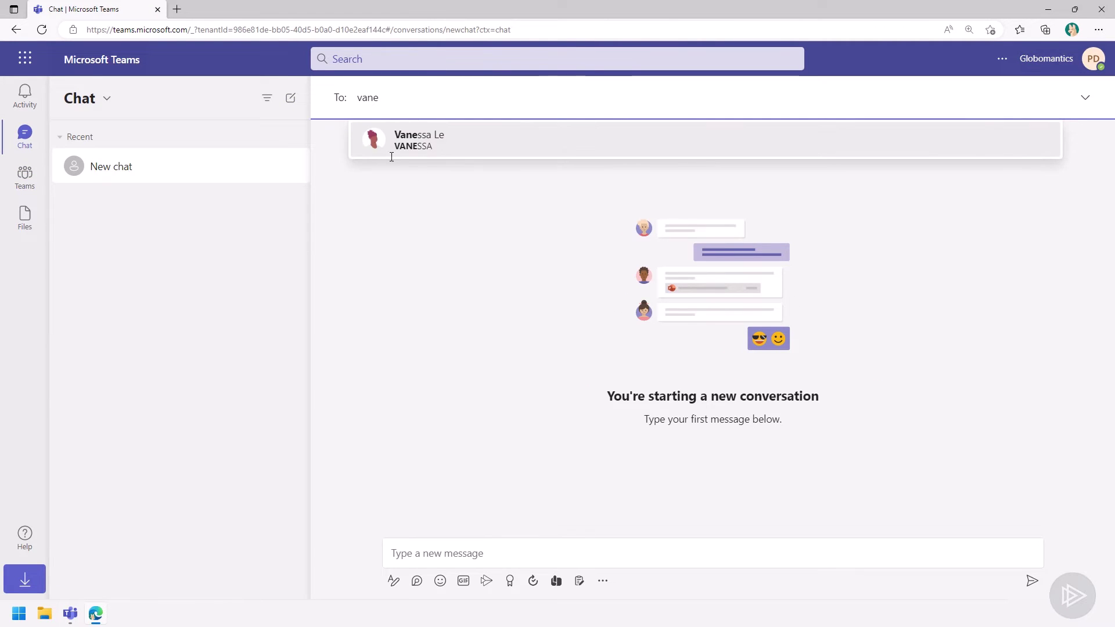
{"action": "left_click", "coordinate": [426, 151]}
{"action": "left_click", "coordinate": [437, 540]}
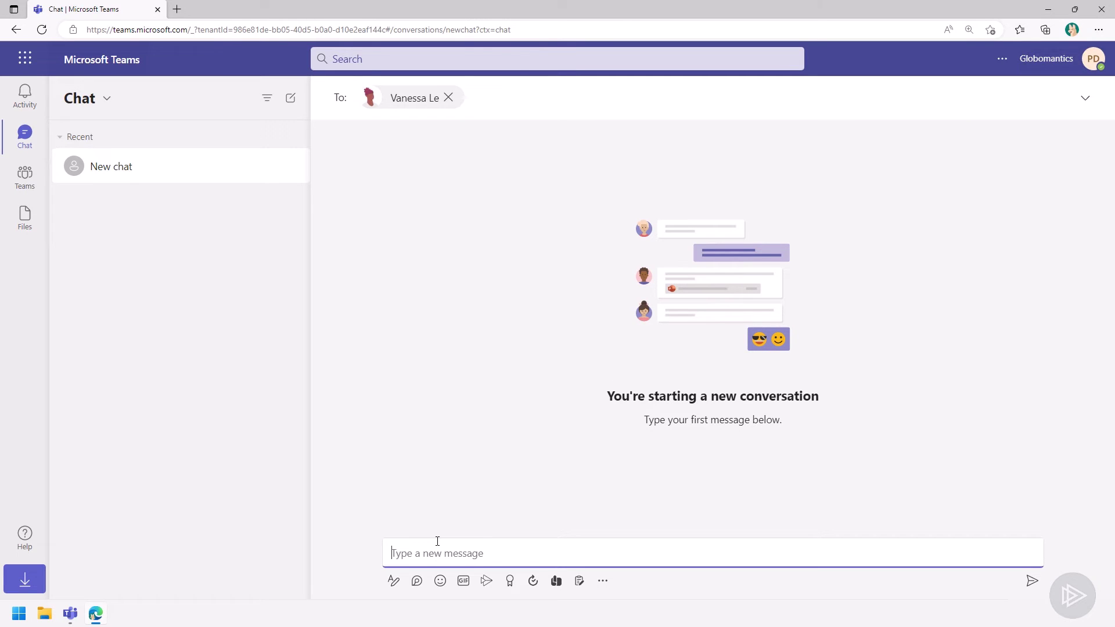
{"action": "type", "text": "Hello Vanessa!"}
{"action": "key", "text": "Return"}
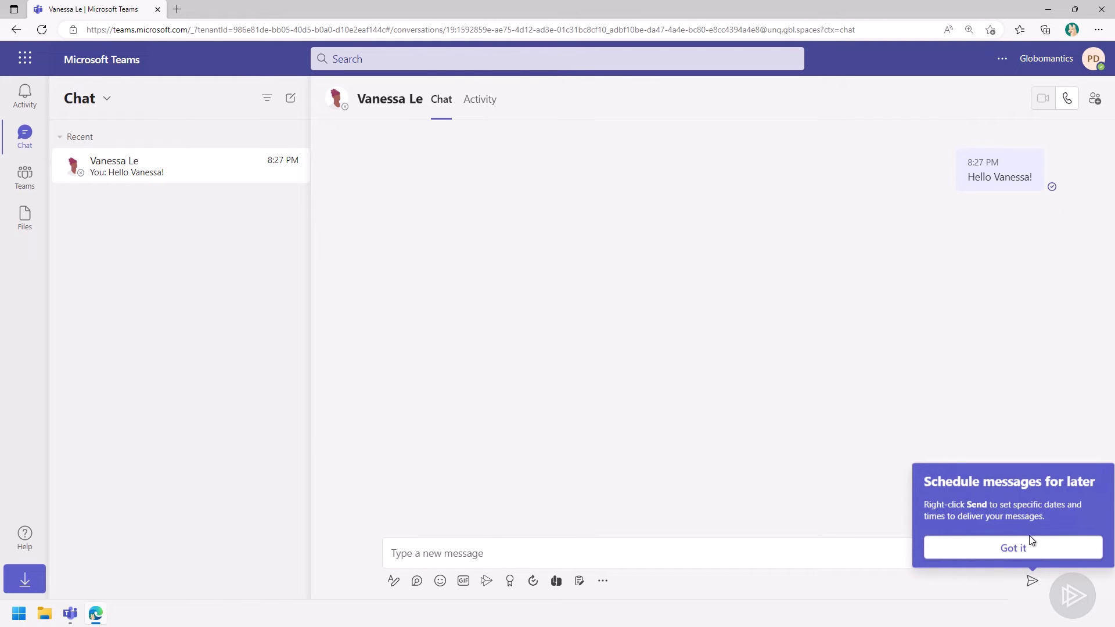
{"action": "left_click", "coordinate": [1008, 543]}
{"action": "left_click", "coordinate": [24, 174]}
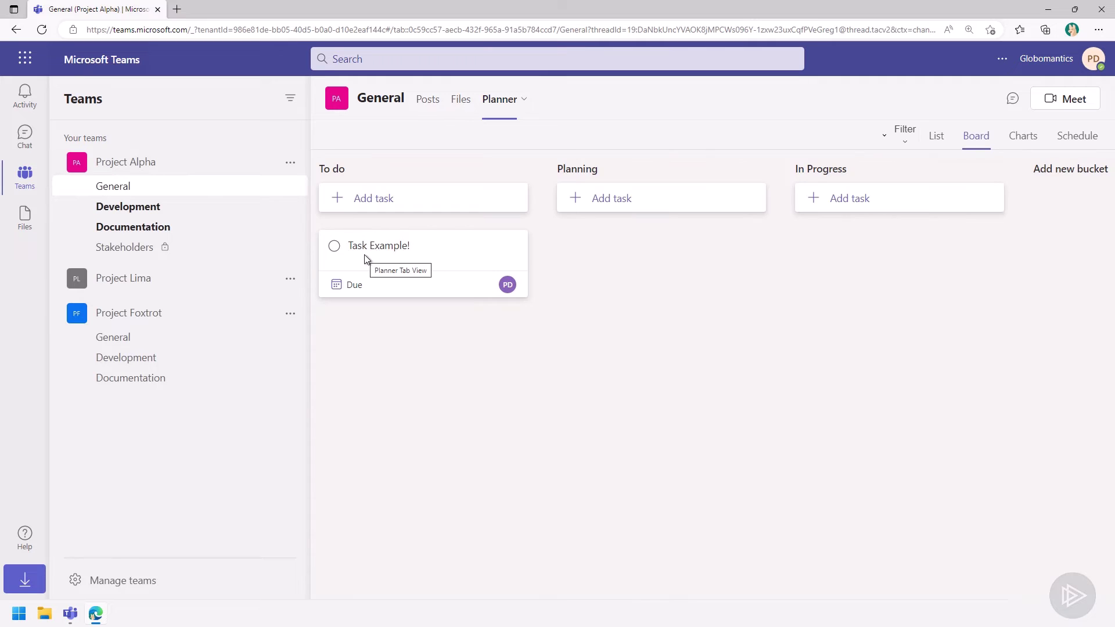
- View General and Development posts, start a reply to the welcome thread, and show the account's organizations
{"action": "left_click", "coordinate": [428, 100]}
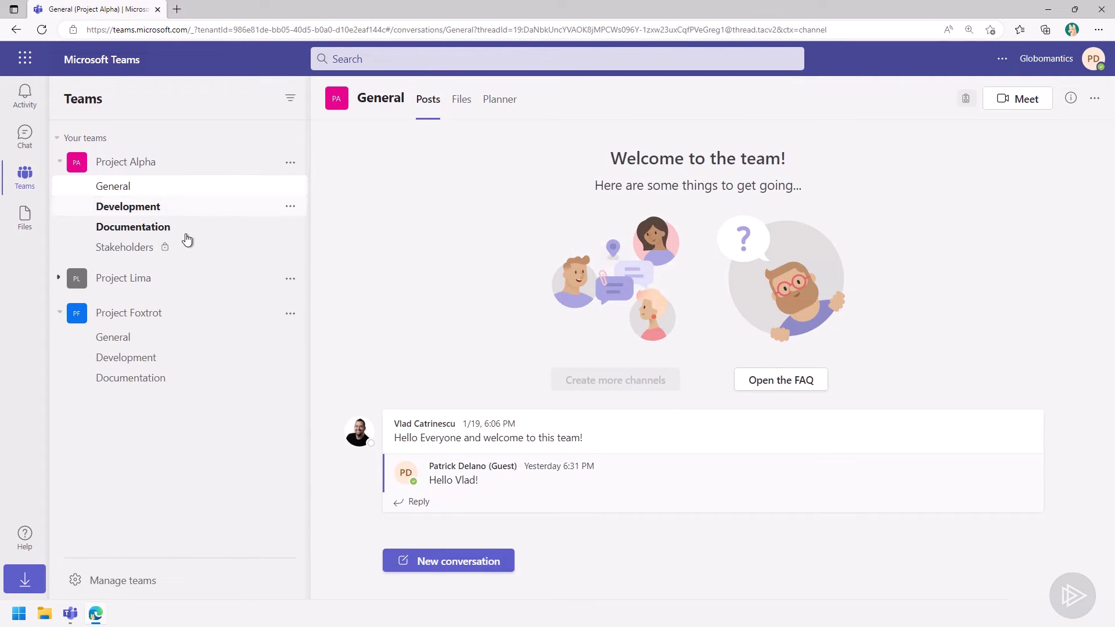
{"action": "left_click", "coordinate": [149, 208]}
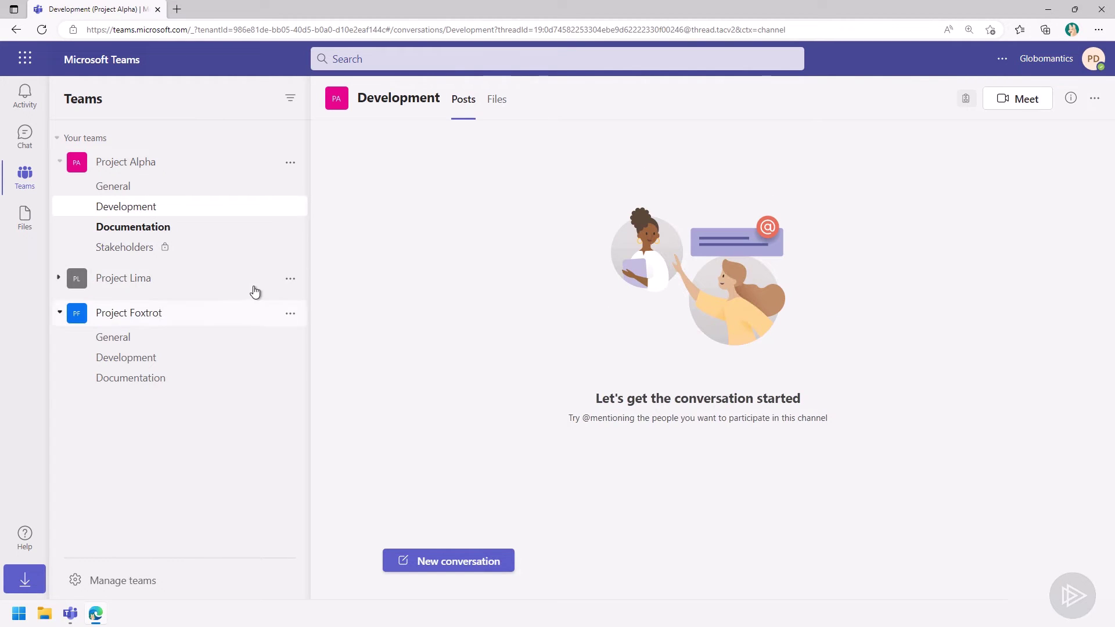
{"action": "left_click", "coordinate": [175, 190]}
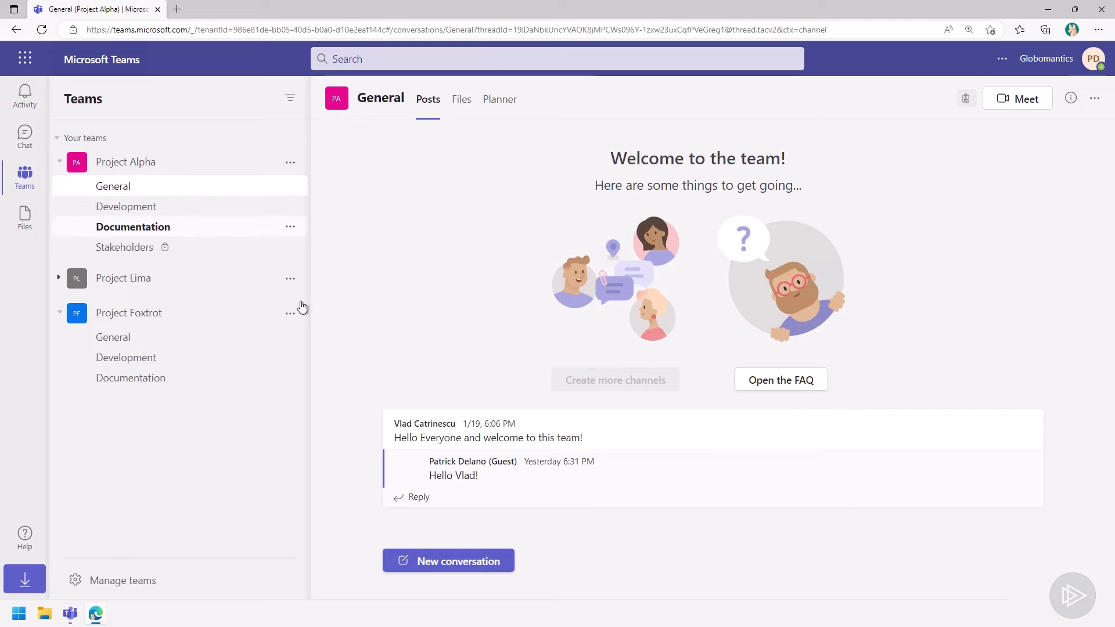
{"action": "left_click", "coordinate": [463, 504]}
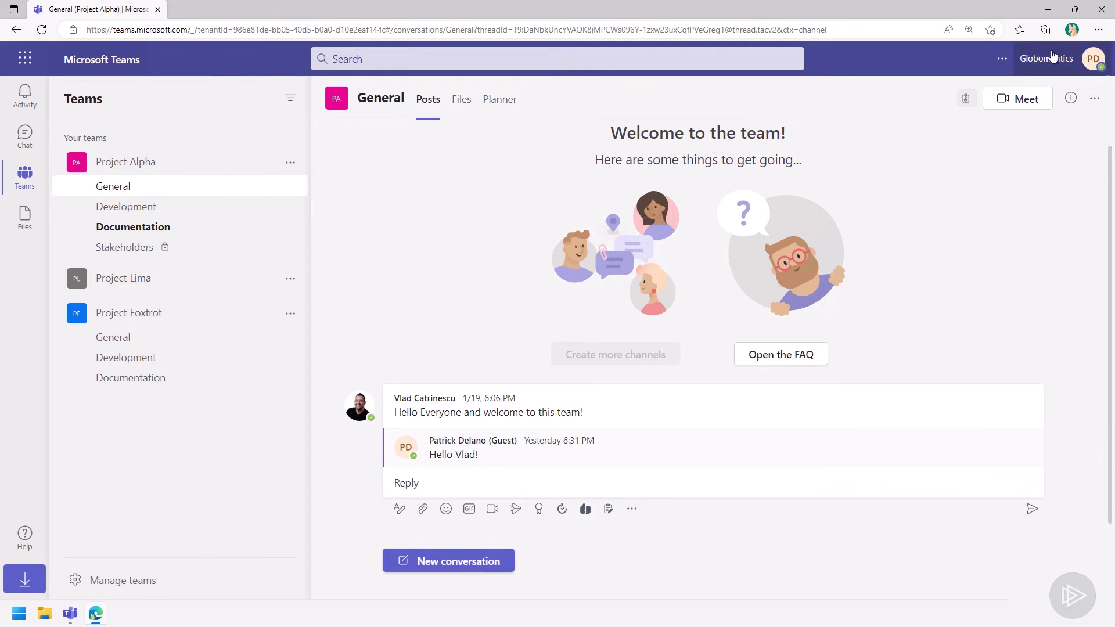
{"action": "left_click", "coordinate": [1054, 55]}
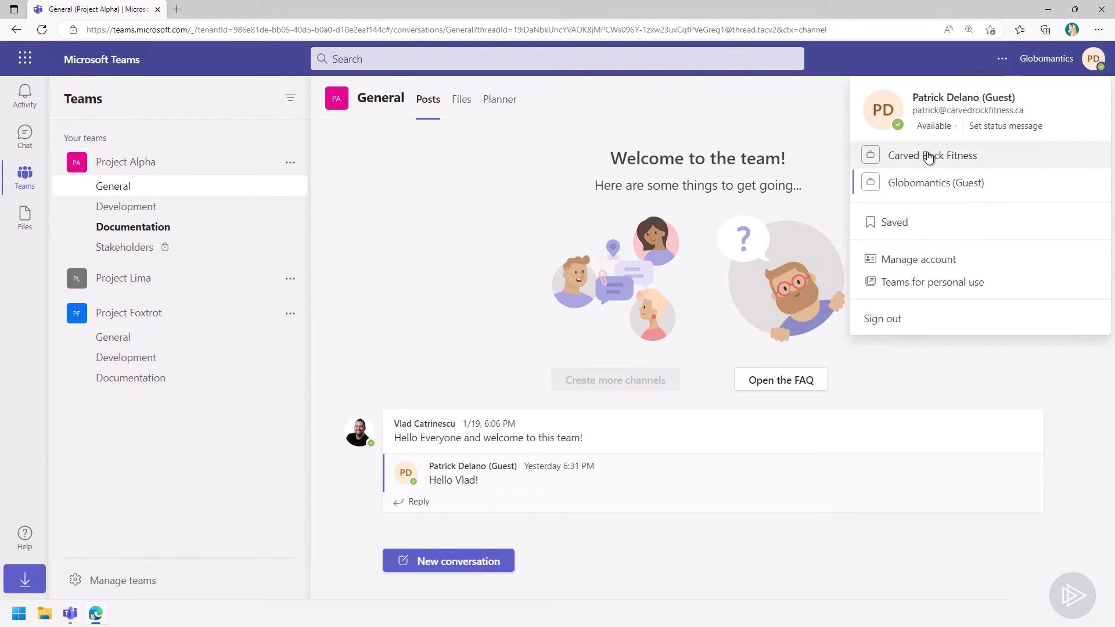
- Choose Carved Rock Fitness in the profile menu to switch organizations
{"action": "left_click", "coordinate": [927, 156]}
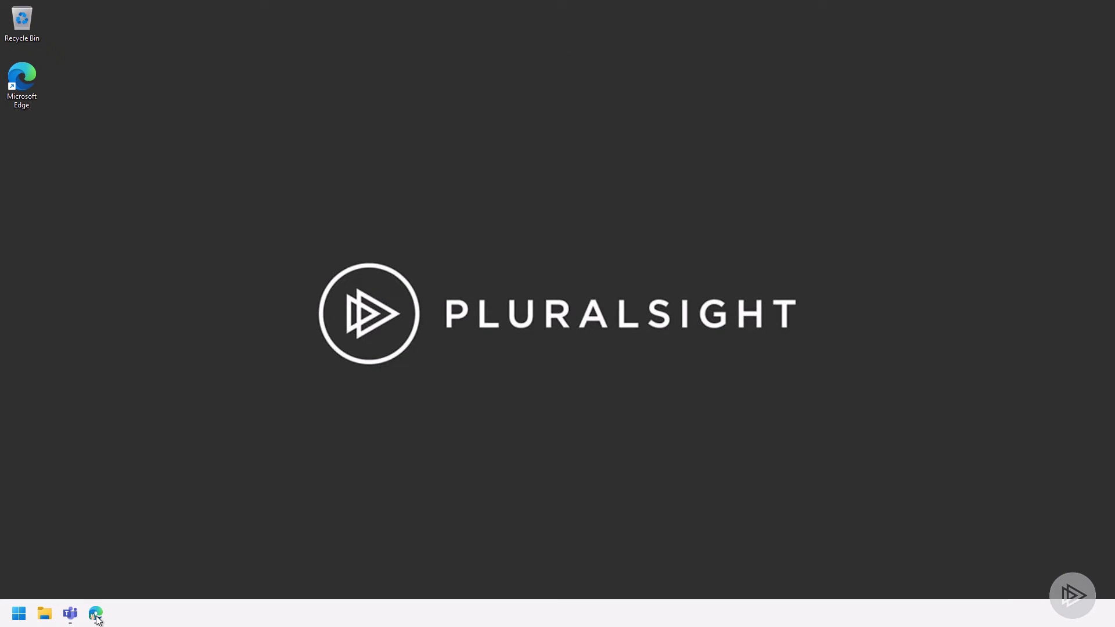
- Place browser and desktop Teams side by side and open the Contractors (External) shared channel
{"action": "left_click", "coordinate": [95, 614]}
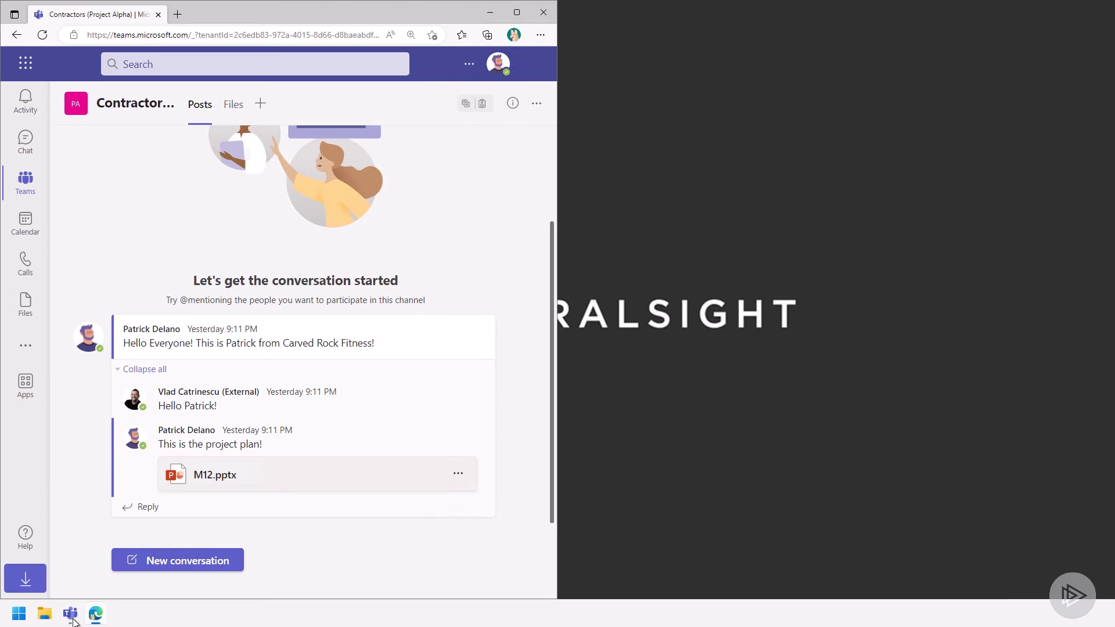
{"action": "mouse_move", "coordinate": [71, 620]}
{"action": "left_click", "coordinate": [35, 535]}
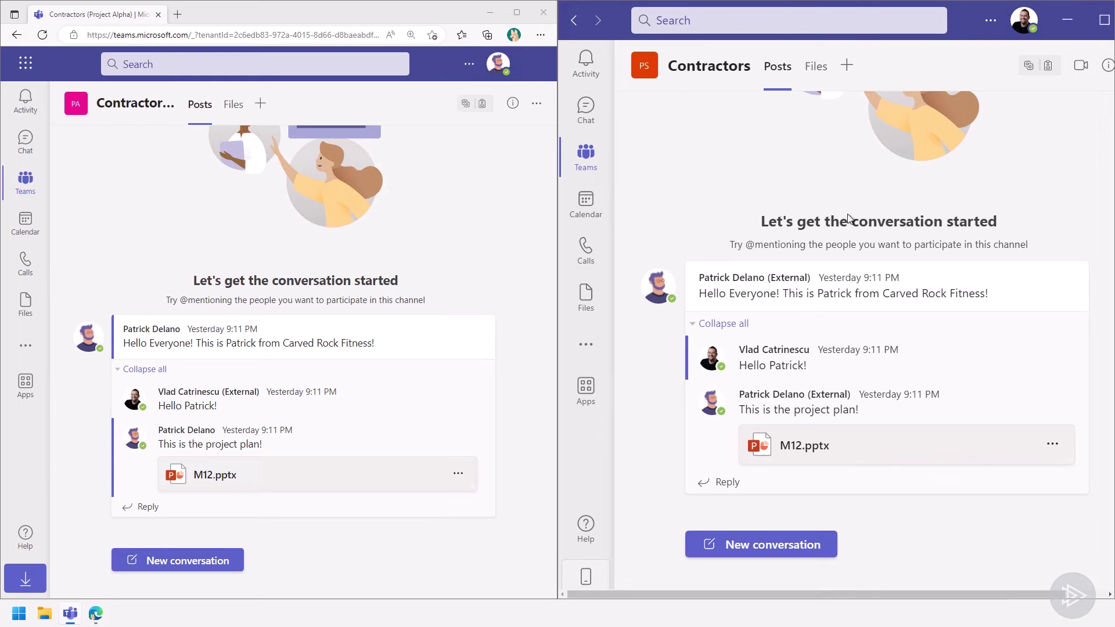
{"action": "left_click", "coordinate": [586, 154]}
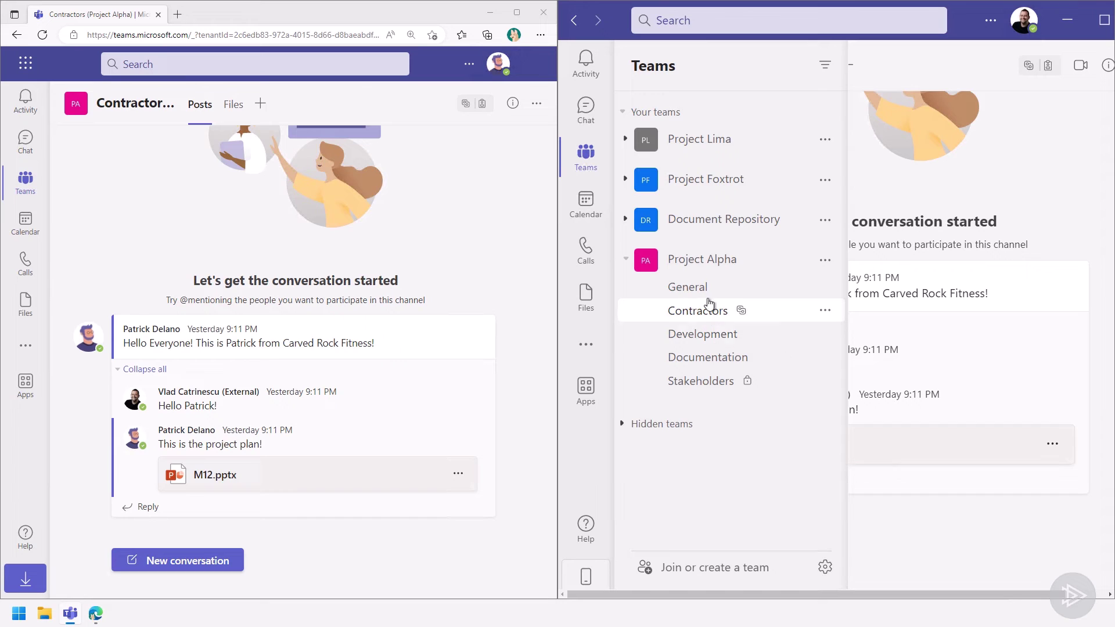
{"action": "left_click", "coordinate": [772, 311]}
{"action": "left_click", "coordinate": [25, 181]}
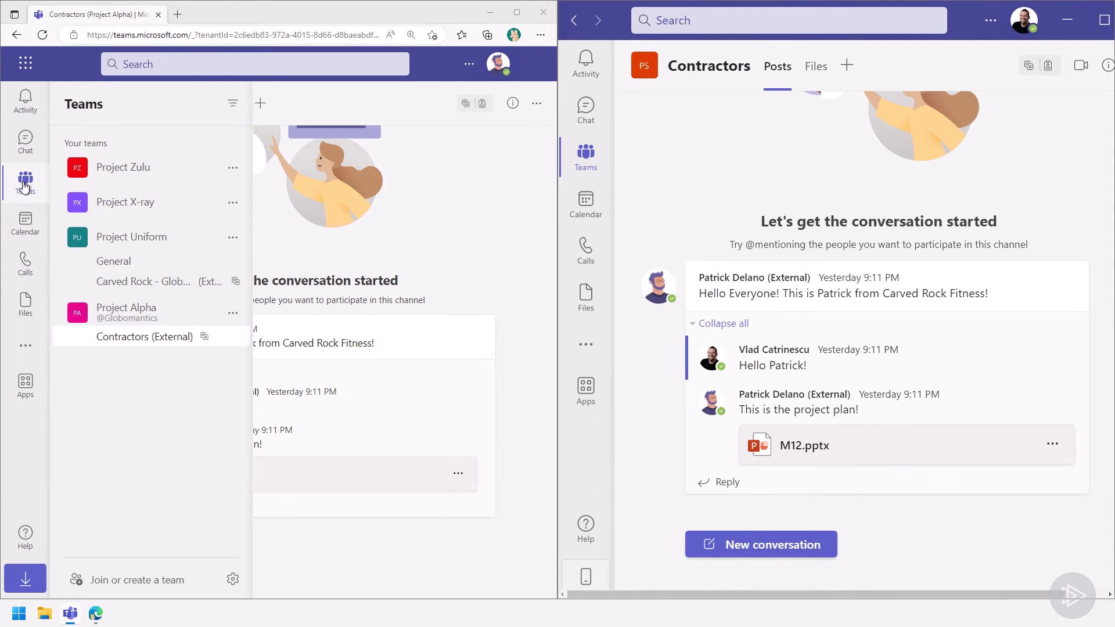
{"action": "left_click", "coordinate": [140, 343]}
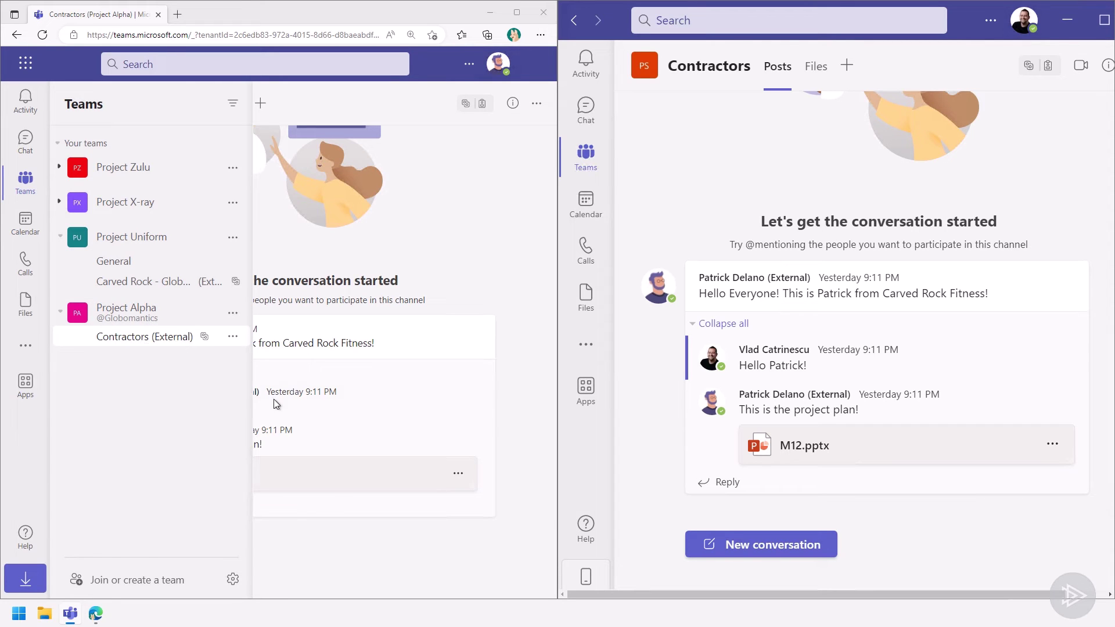
- Reply 'Hello Everyone!' in the Contractors thread, then show the teams list in the left window
{"action": "left_click", "coordinate": [280, 500]}
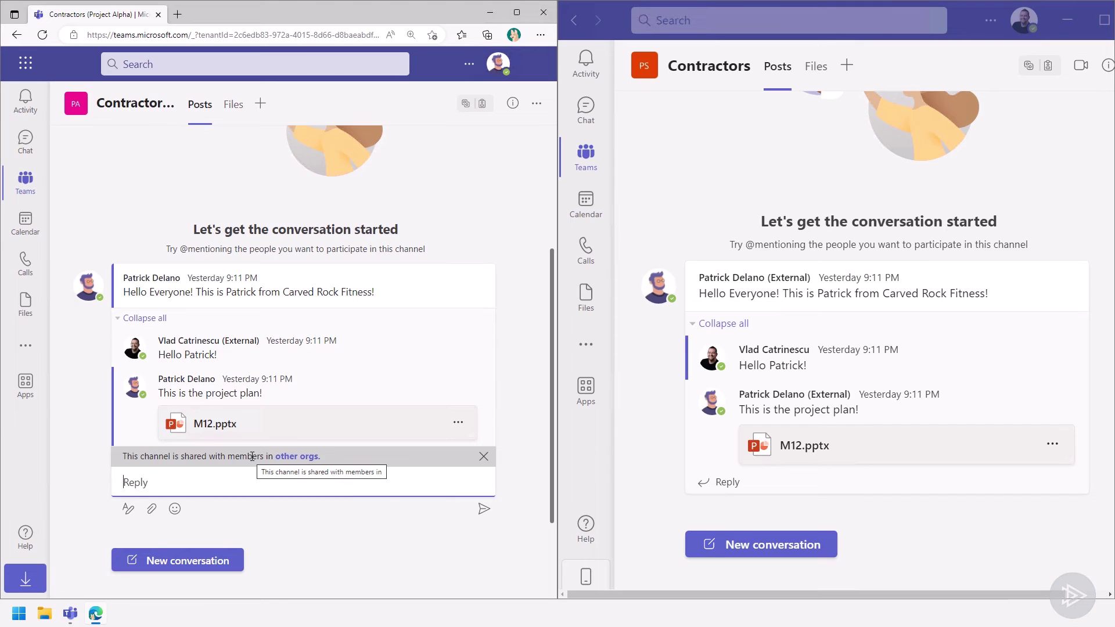
{"action": "type", "text": "He"}
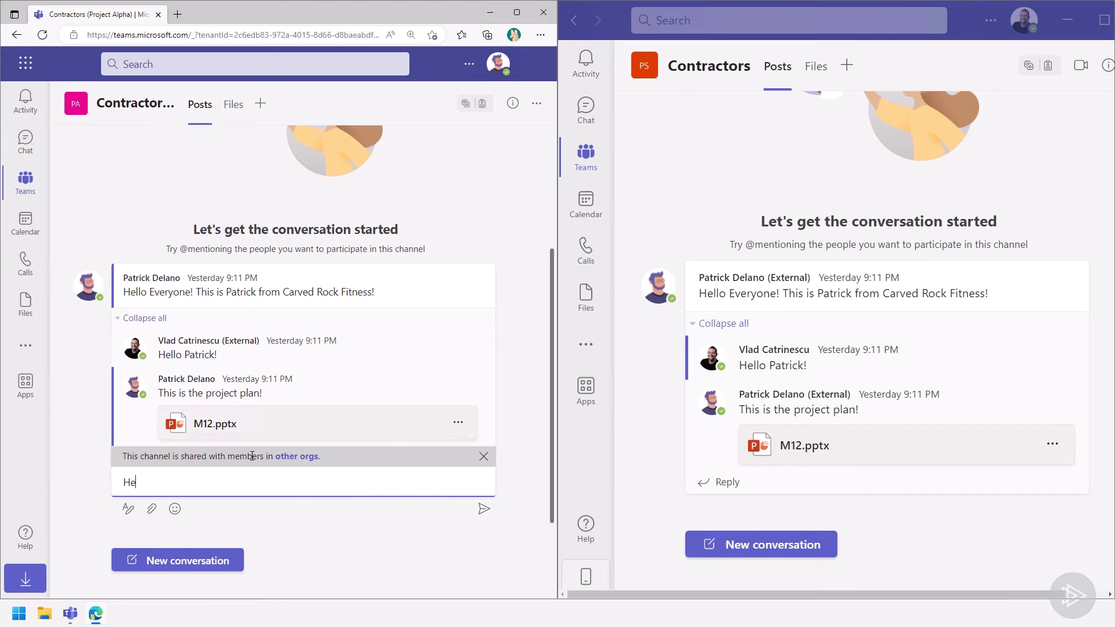
{"action": "type", "text": "llo Everyone!"}
{"action": "key", "text": "Return"}
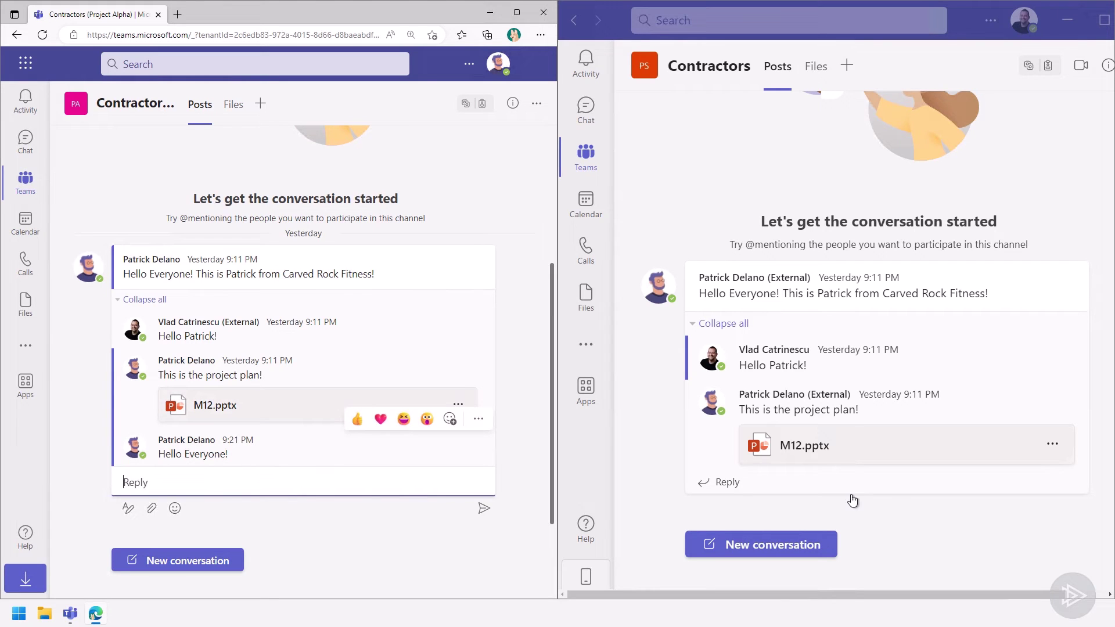
{"action": "scroll", "coordinate": [829, 427], "scroll_direction": "down", "scroll_amount": 1}
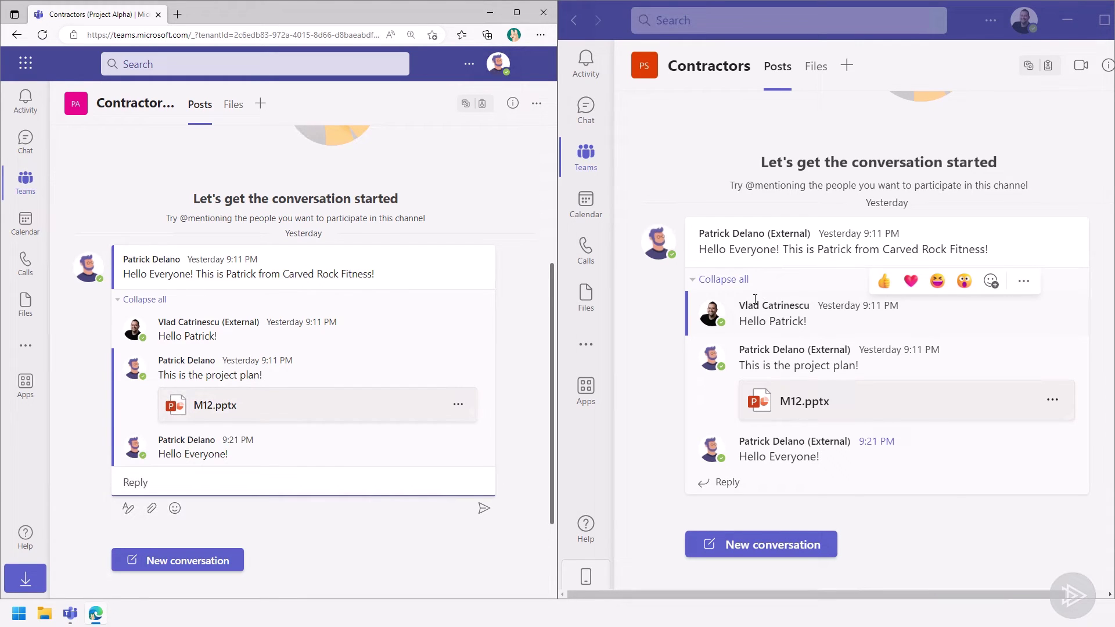
{"action": "left_click", "coordinate": [25, 180]}
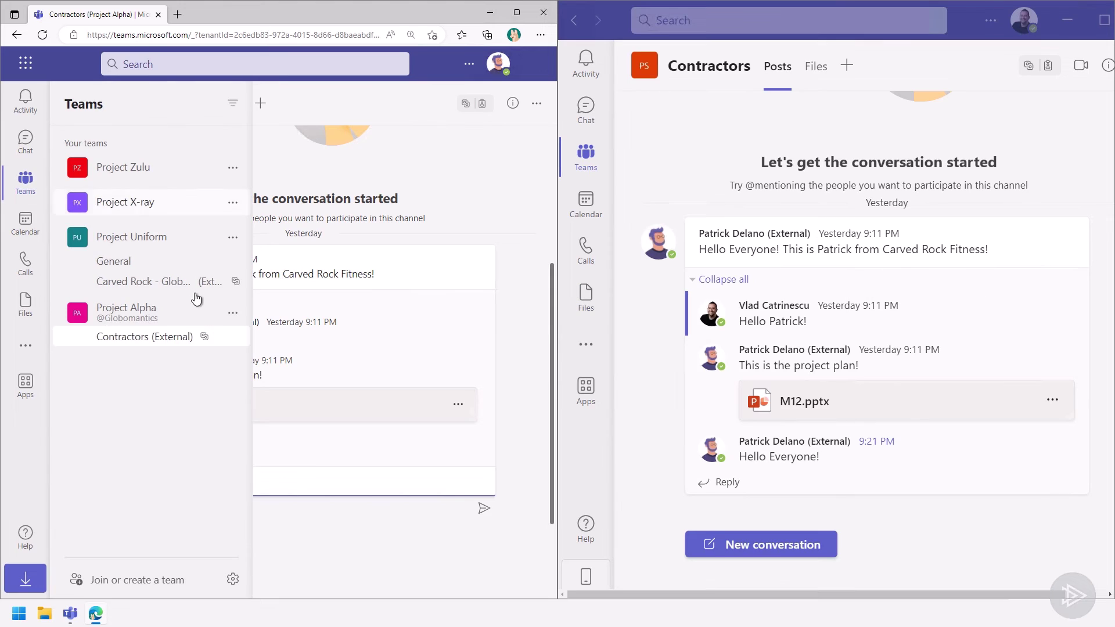